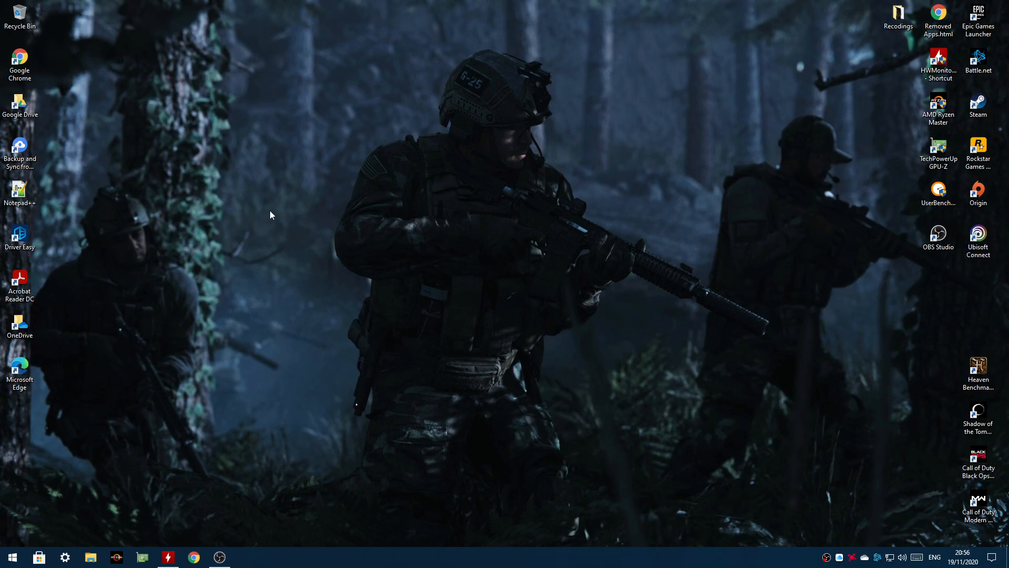
Open AMD Radeon Software from the desktop and show the graphics card's performance tuning settings.
right_click(279, 224)
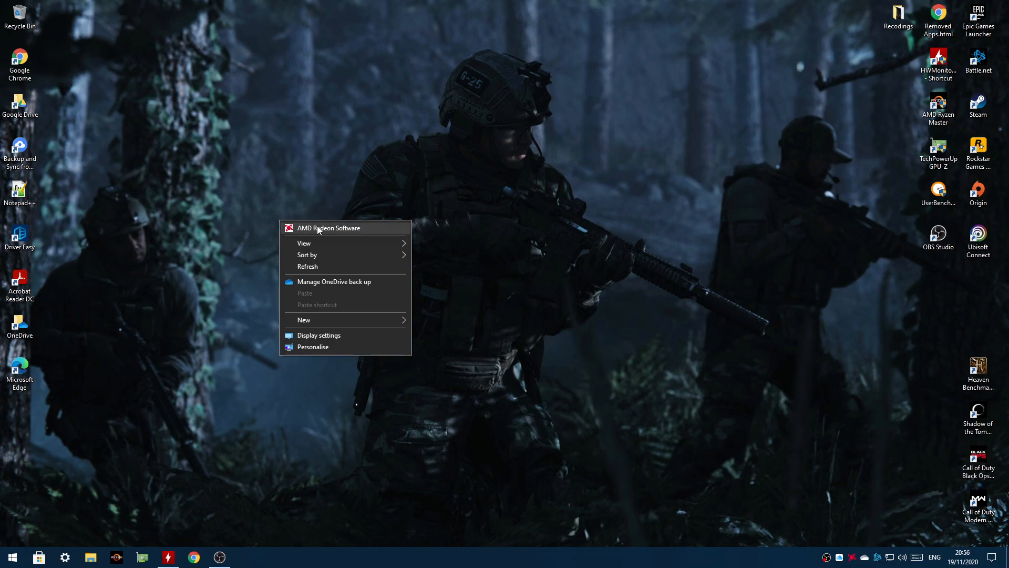
click(361, 231)
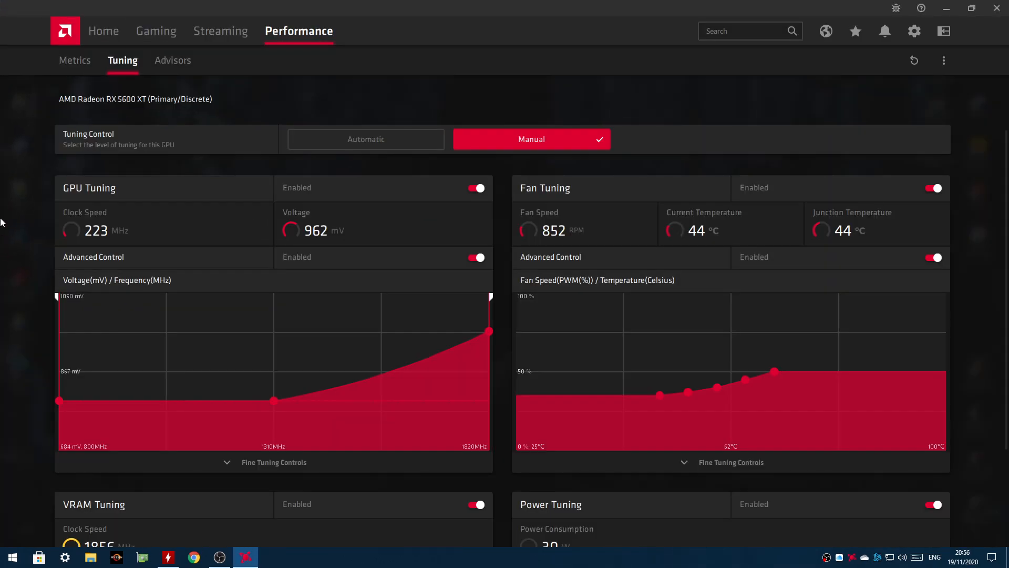
click(101, 30)
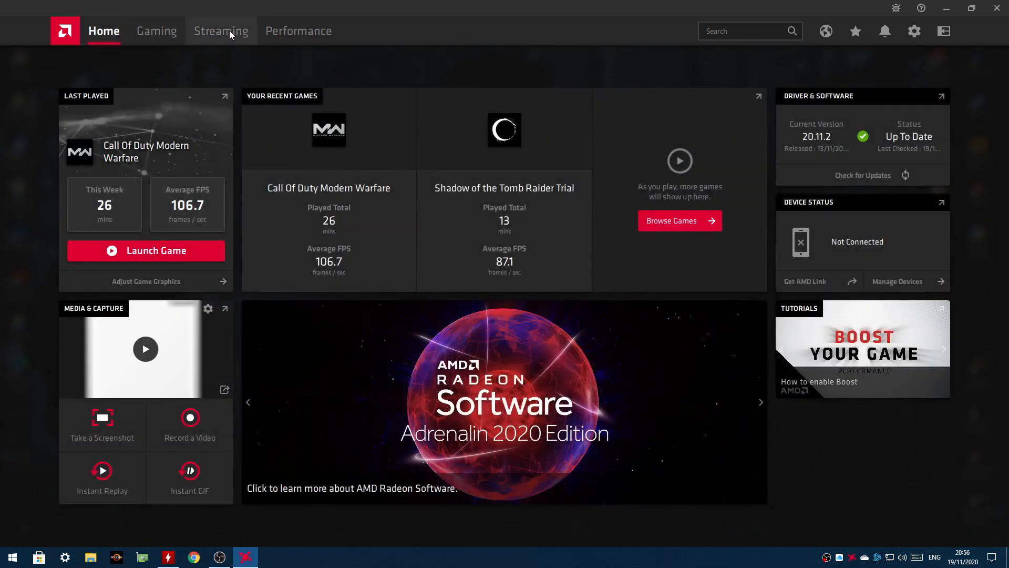
click(280, 30)
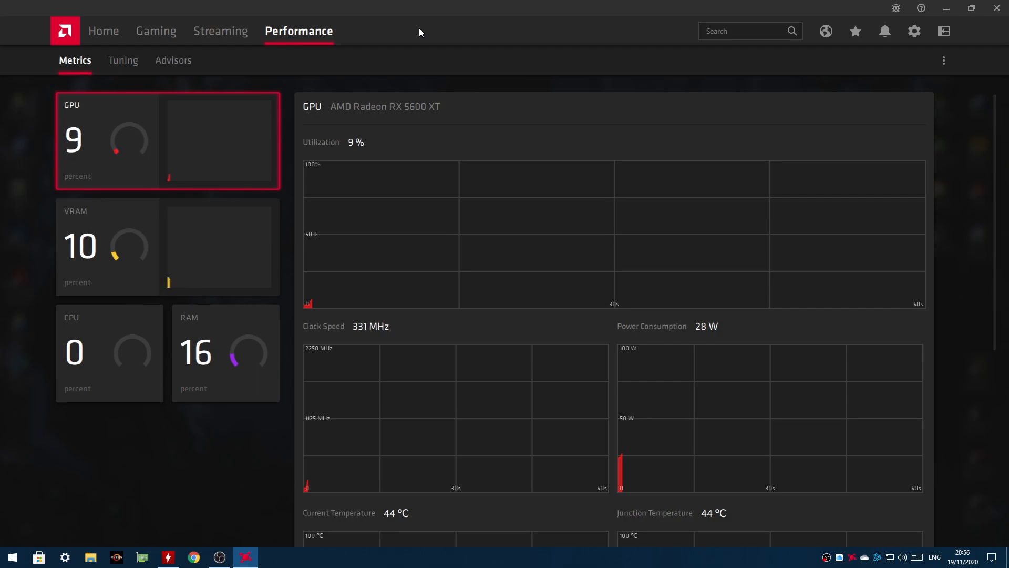
click(123, 68)
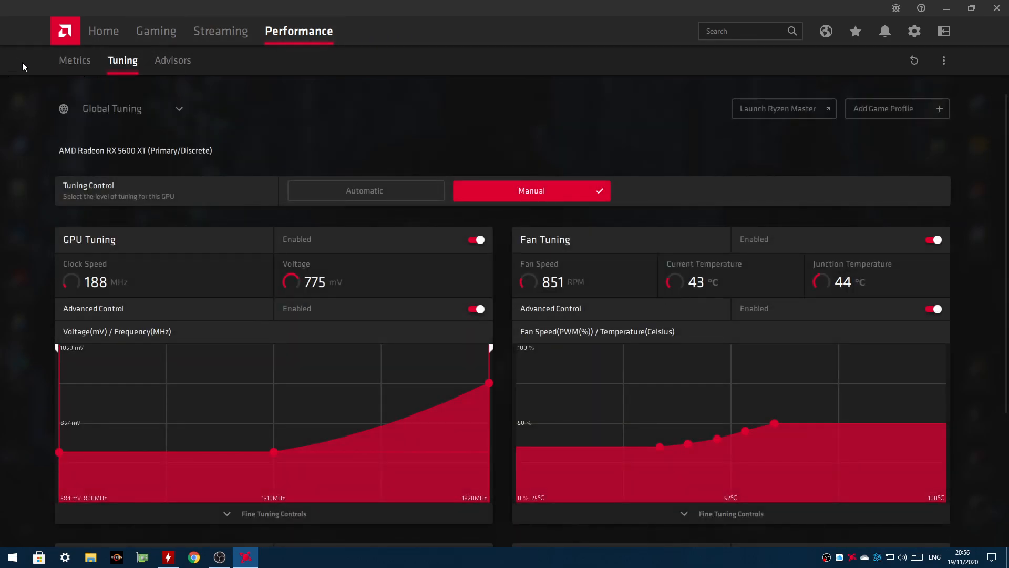
Review the existing GPU, fan, VRAM and power tuning, and reset all tuning settings to default.
scroll(597, 160, down, 4)
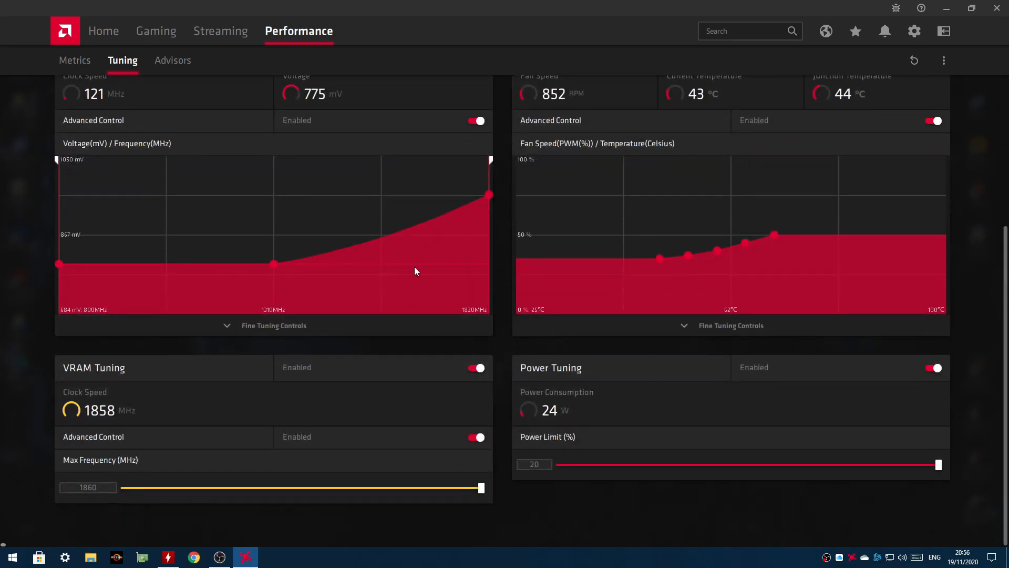
scroll(597, 177, up, 4)
scroll(964, 148, down, 2)
scroll(979, 134, up, 2)
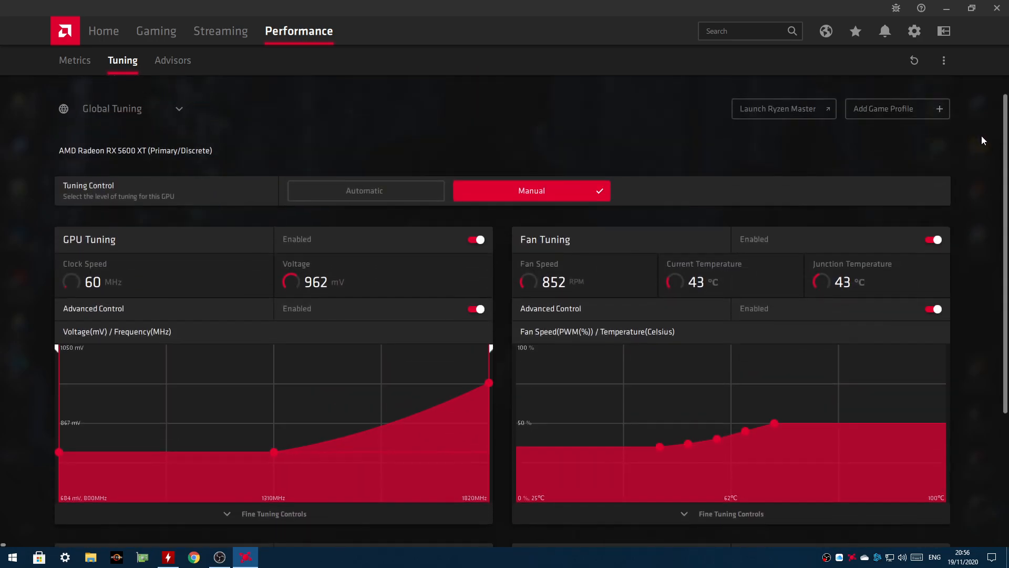
click(913, 61)
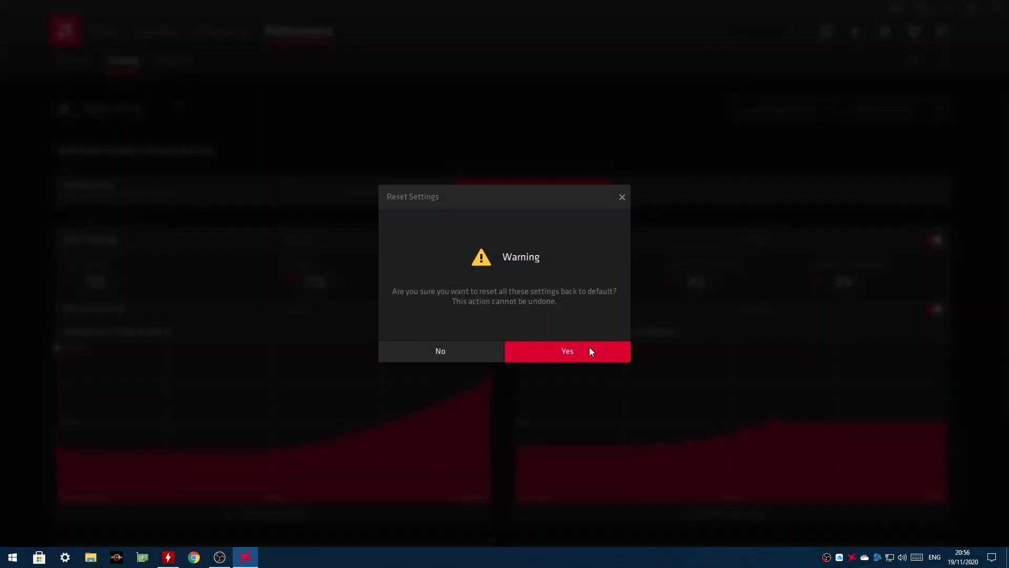
click(581, 351)
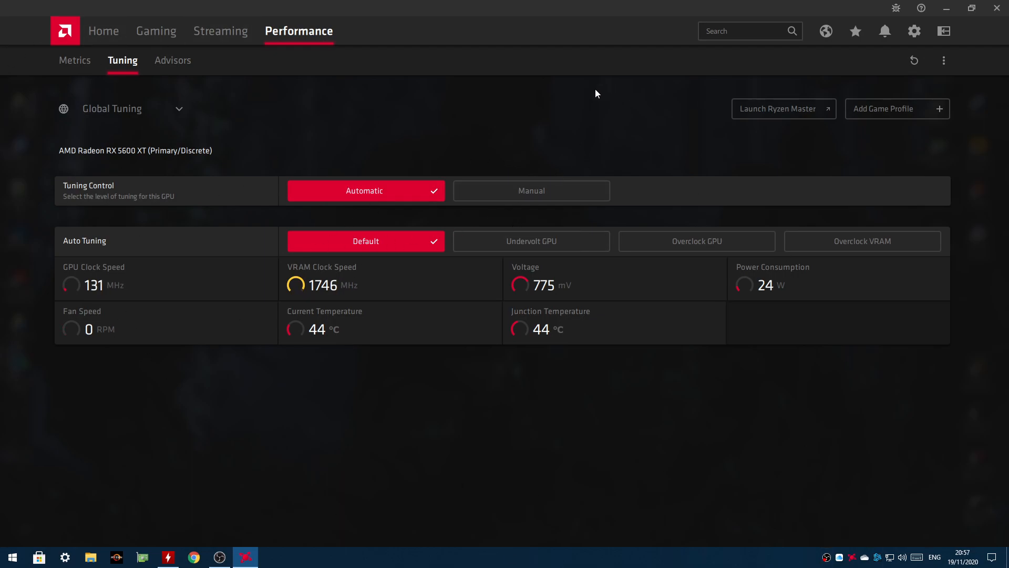
Switch tuning control to manual, enable power tuning with a power limit of 20%, and apply the changes.
click(499, 199)
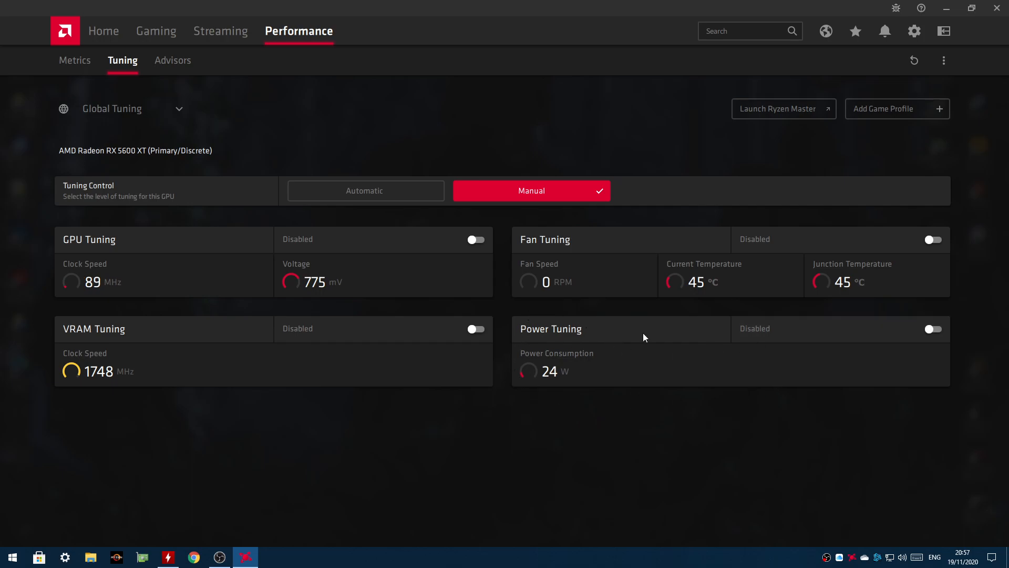
click(795, 326)
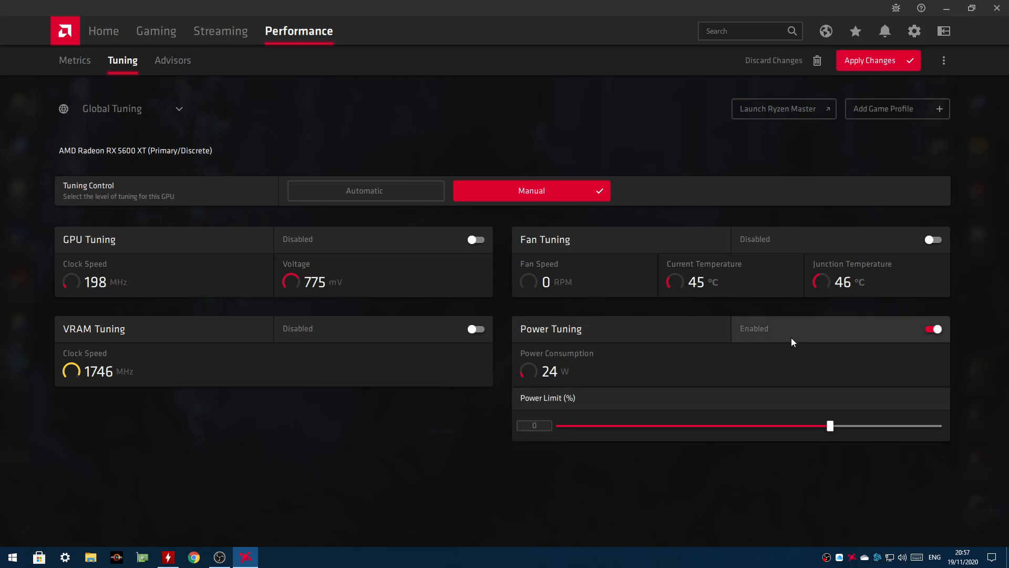
drag(831, 430, 985, 422)
click(875, 59)
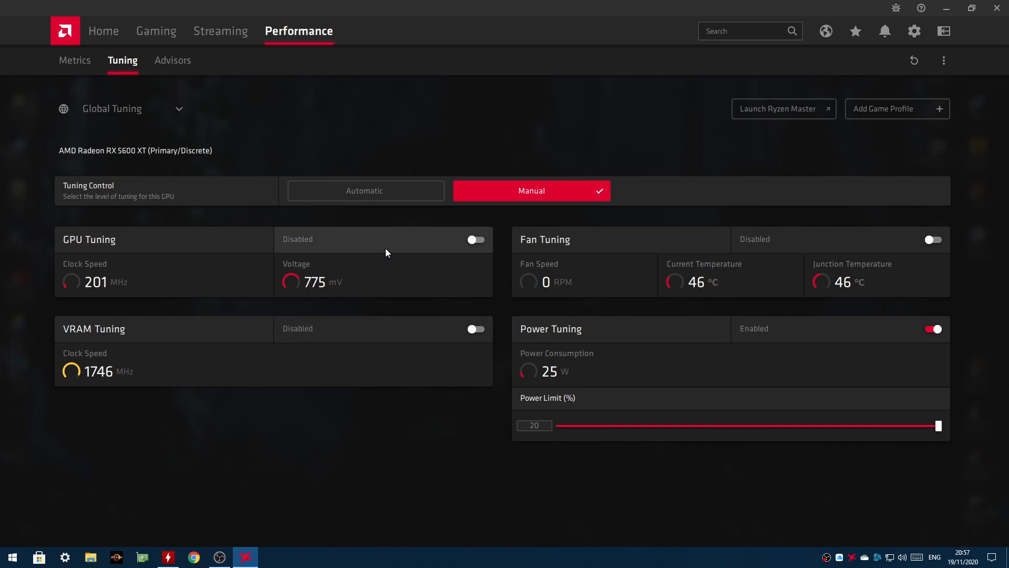
Enable GPU tuning with advanced control and expand the fine tuning controls of its voltage/frequency curve.
click(373, 241)
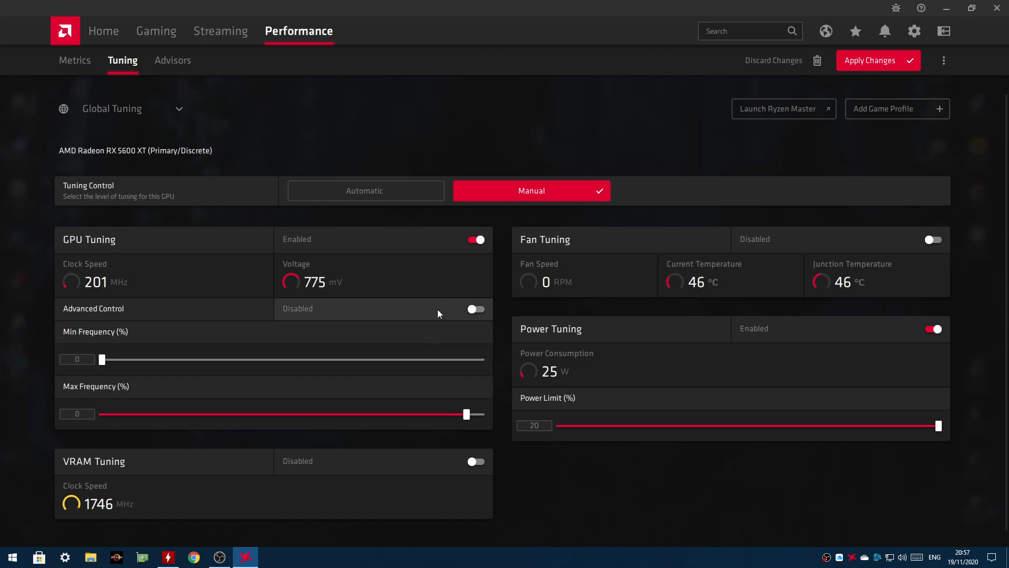
click(377, 316)
scroll(282, 290, down, 1)
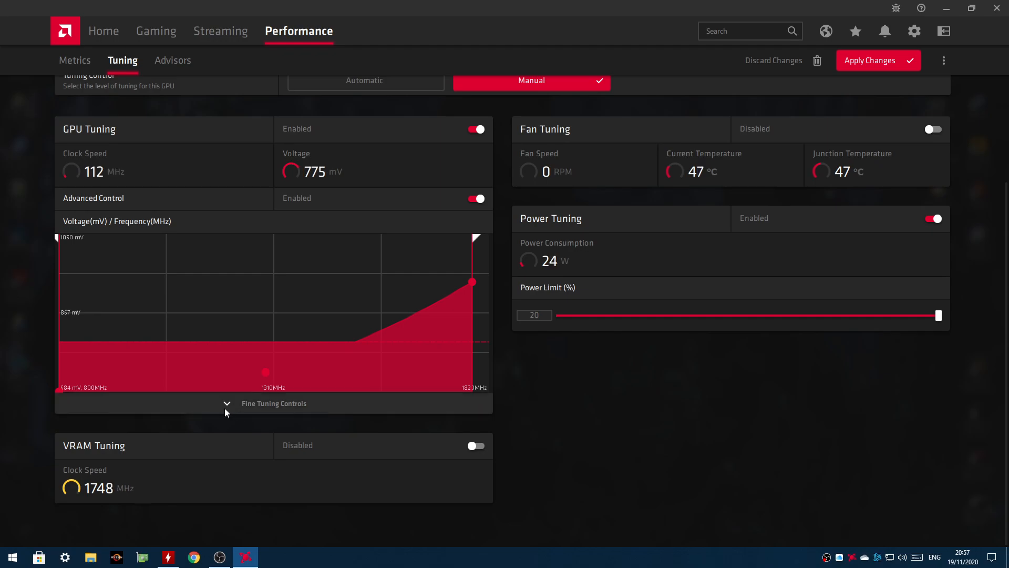
click(354, 410)
scroll(342, 405, down, 1)
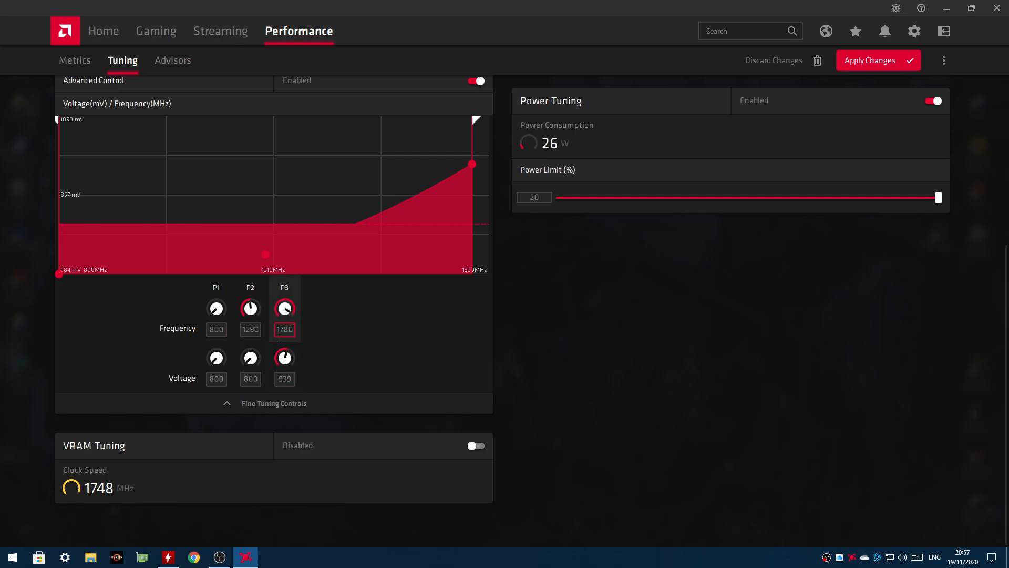
Set the GPU's P3 frequency to its 1820 MHz maximum by entering 1900, and apply the changes.
drag(297, 330, 279, 329)
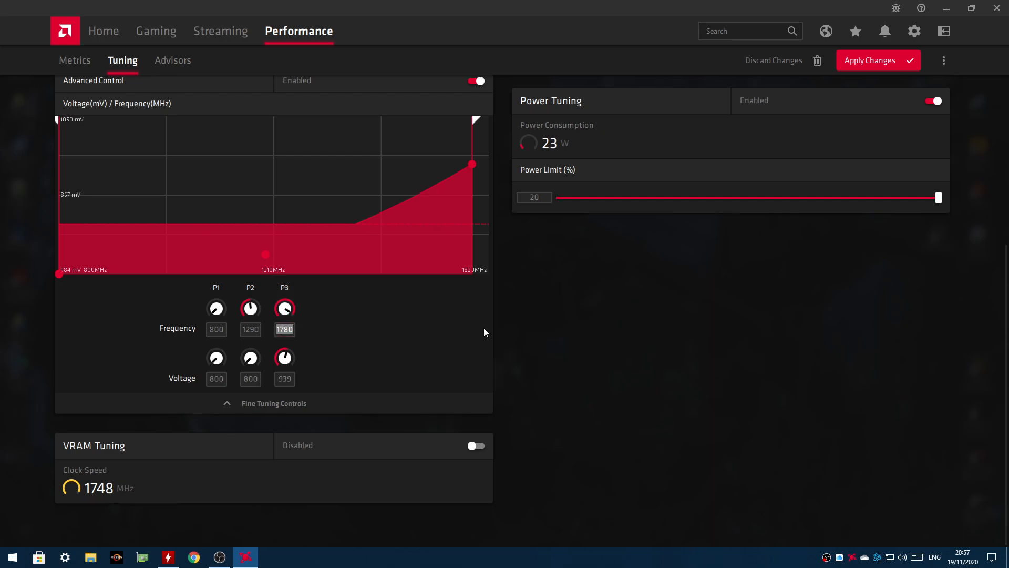
text(1900)
key(Return)
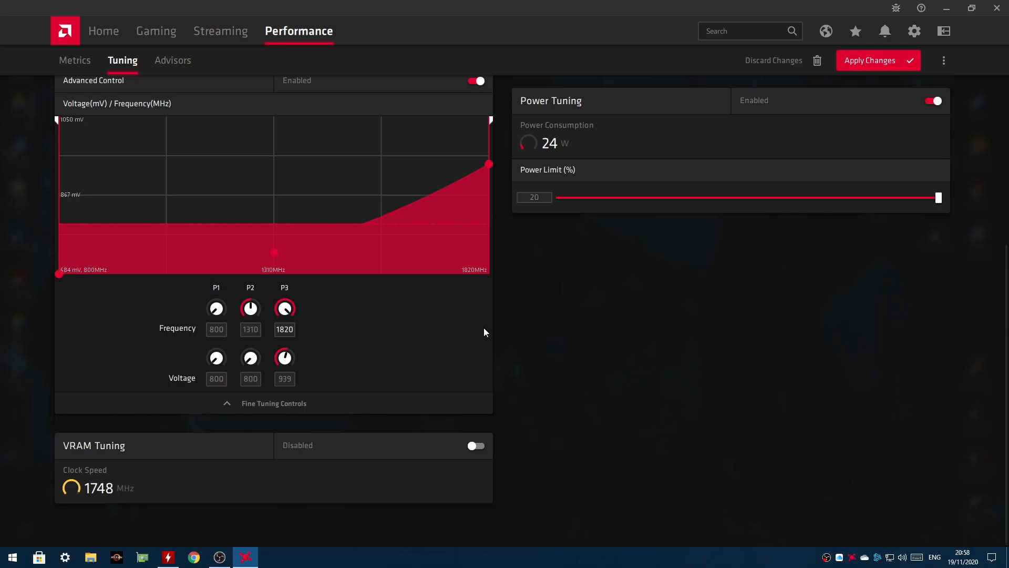
click(279, 331)
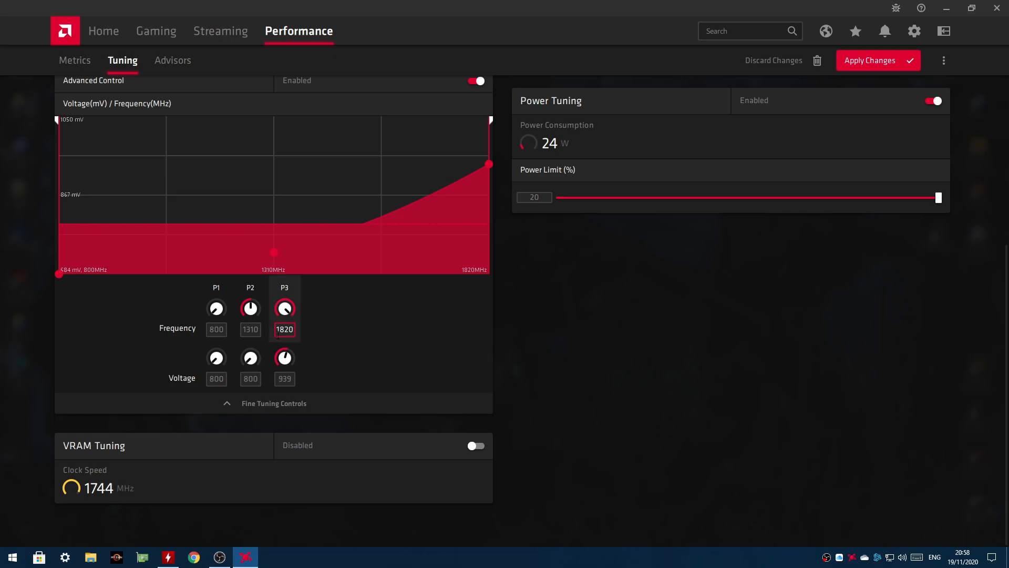
drag(279, 331, 288, 331)
click(293, 330)
click(537, 347)
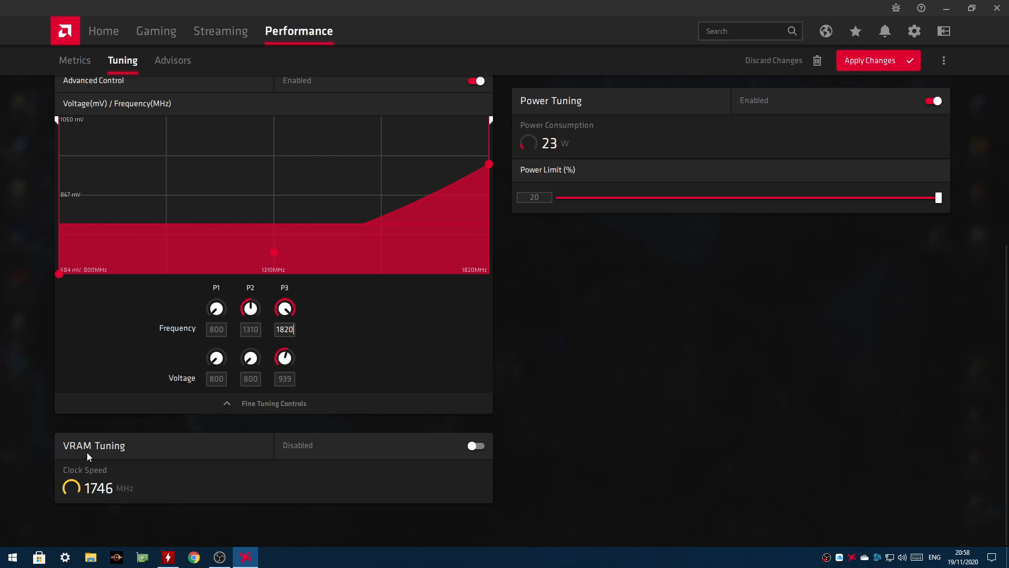
click(887, 66)
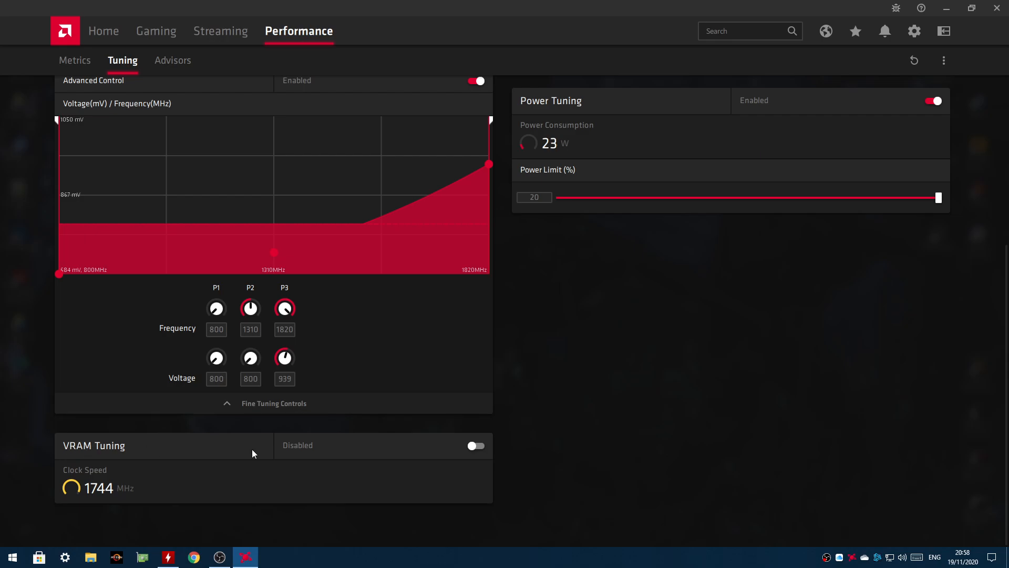
Enable VRAM tuning with advanced control, set its maximum frequency to 1860 MHz, and apply the changes.
click(342, 449)
scroll(32, 349, down, 1)
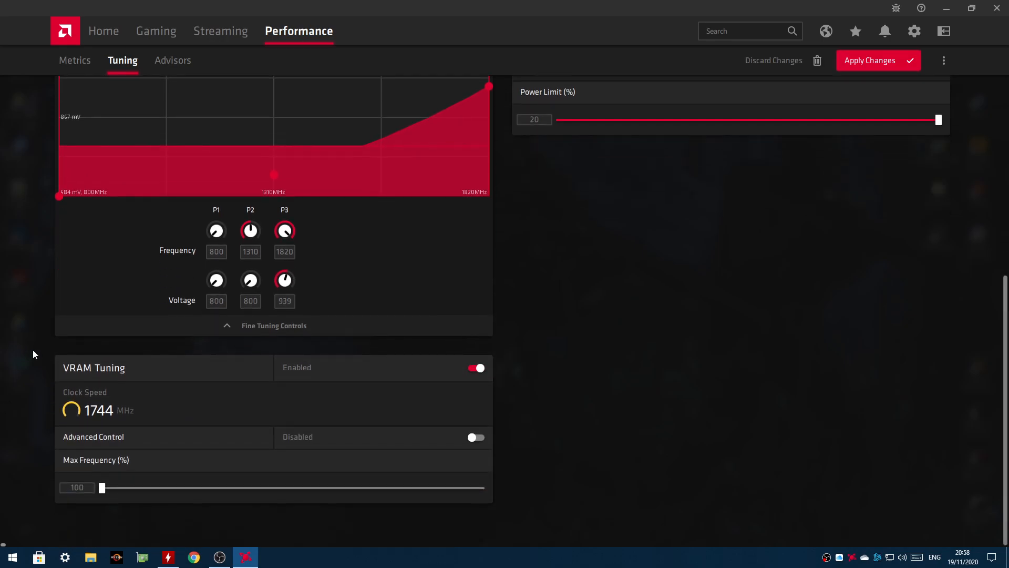
click(306, 443)
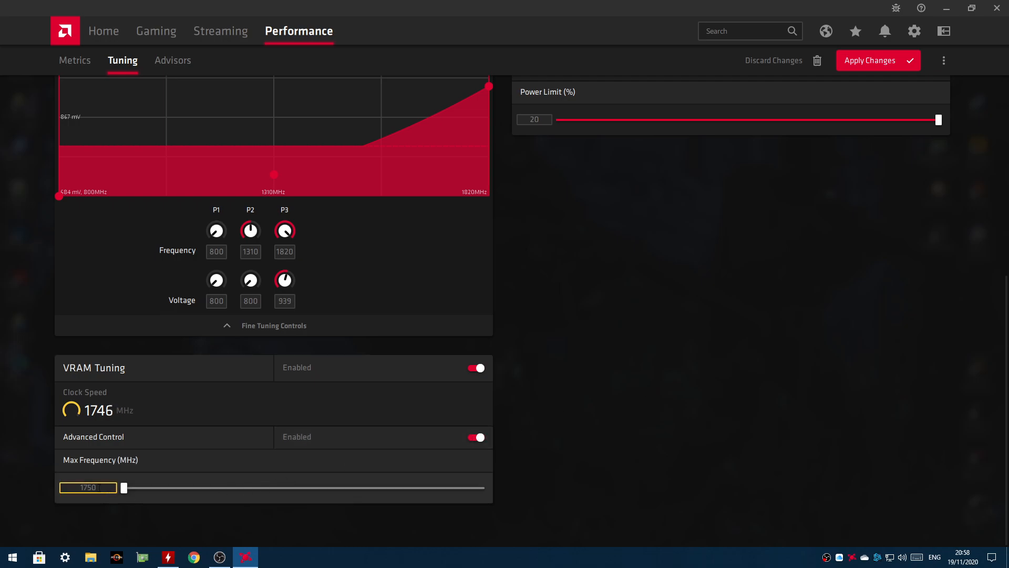
drag(124, 489, 696, 499)
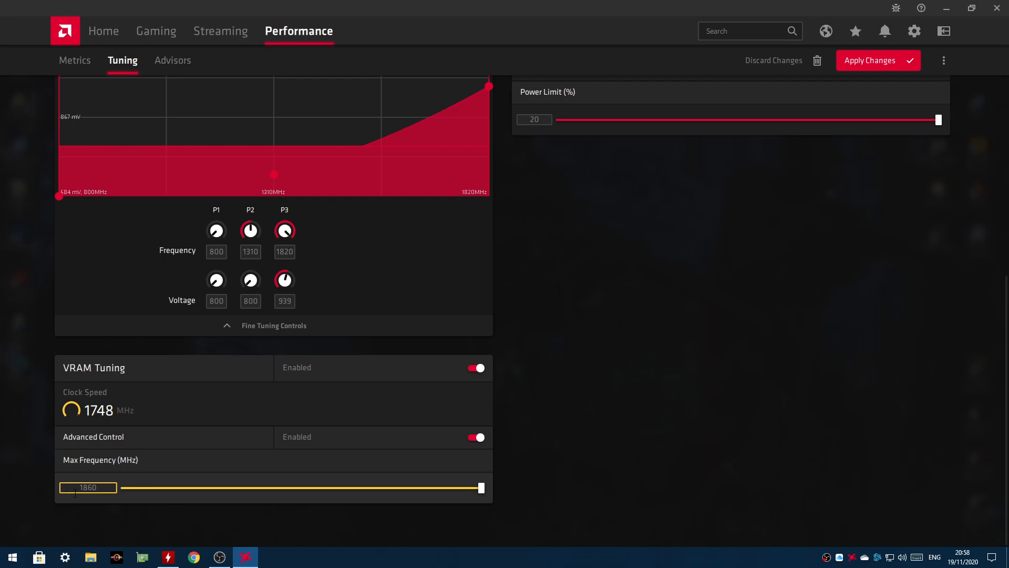
click(874, 61)
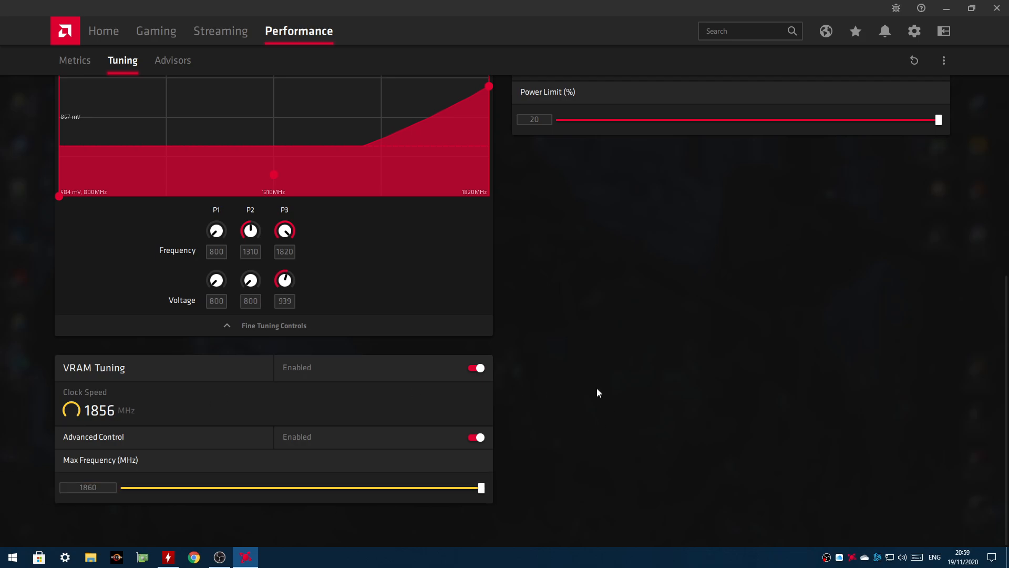
scroll(599, 389, up, 2)
scroll(599, 388, down, 2)
scroll(890, 456, up, 2)
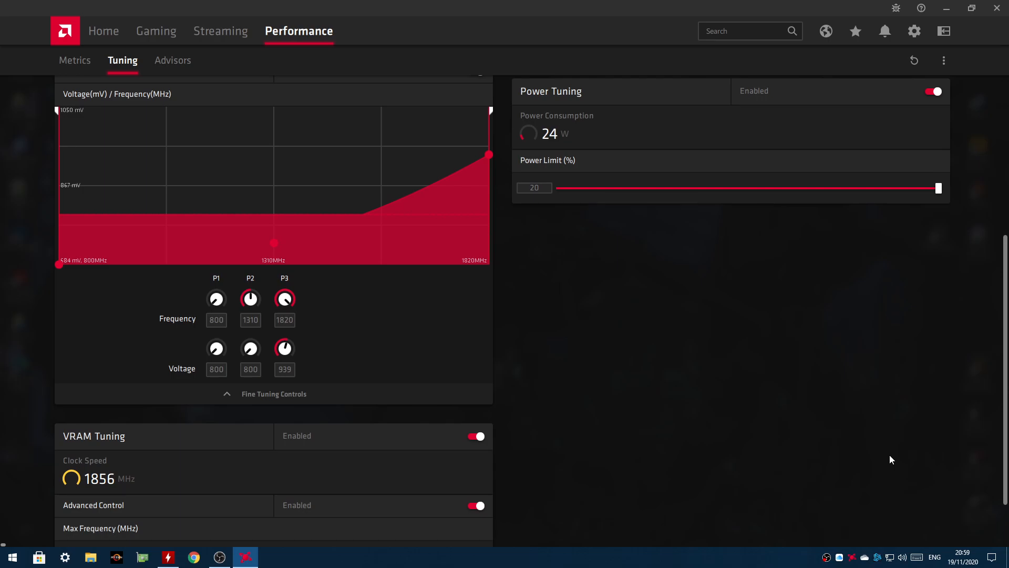
scroll(890, 456, down, 2)
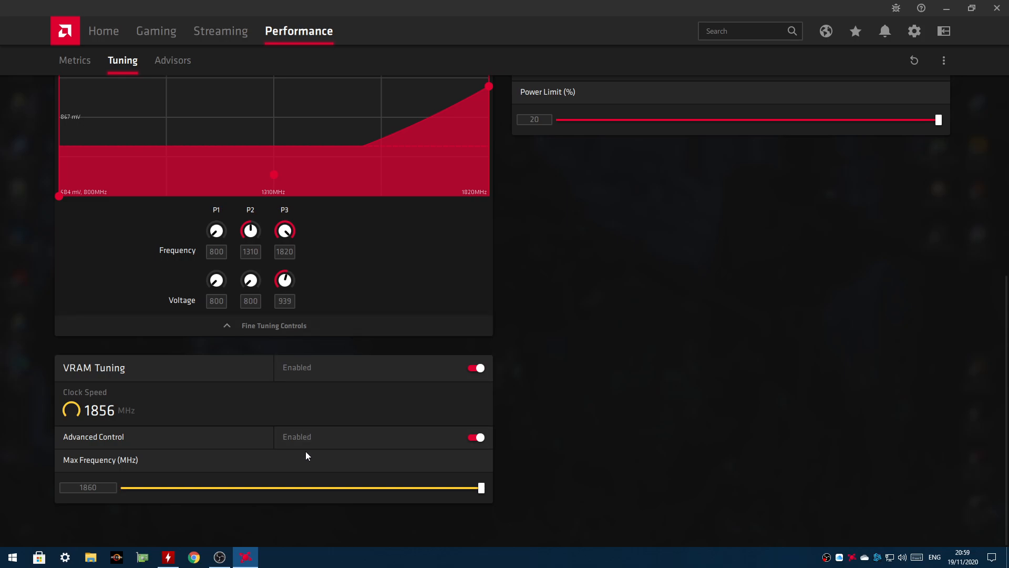
Try lowering the VRAM maximum frequency to 1840 MHz, and set it back to 1860 MHz.
drag(486, 485, 440, 494)
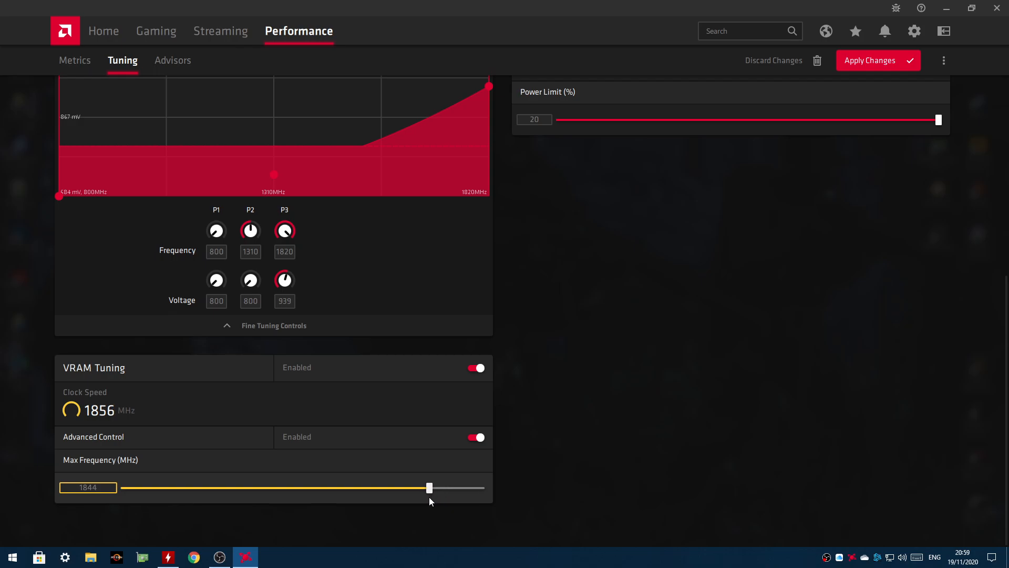
drag(430, 489, 417, 489)
double_click(288, 251)
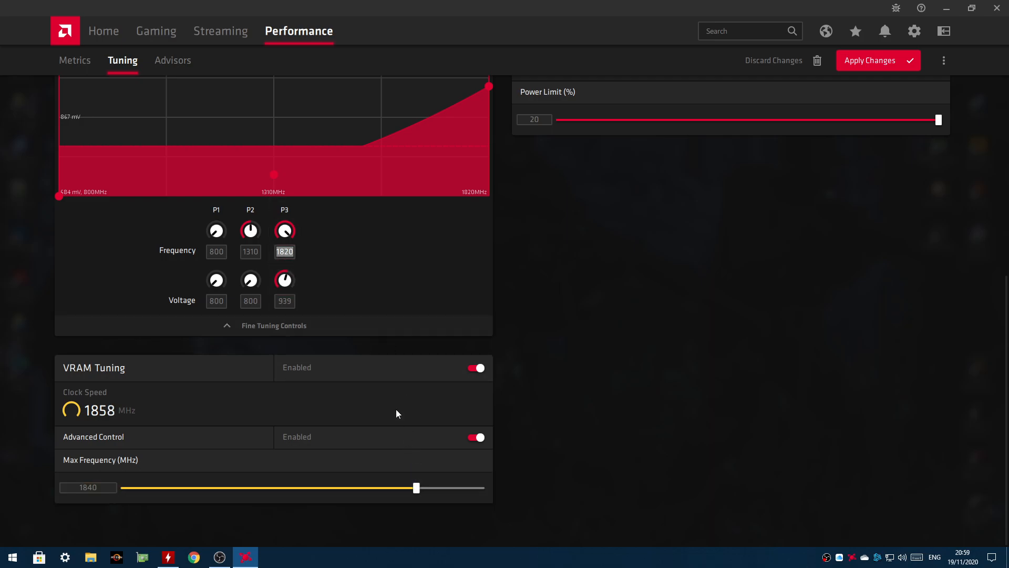
drag(417, 490, 620, 476)
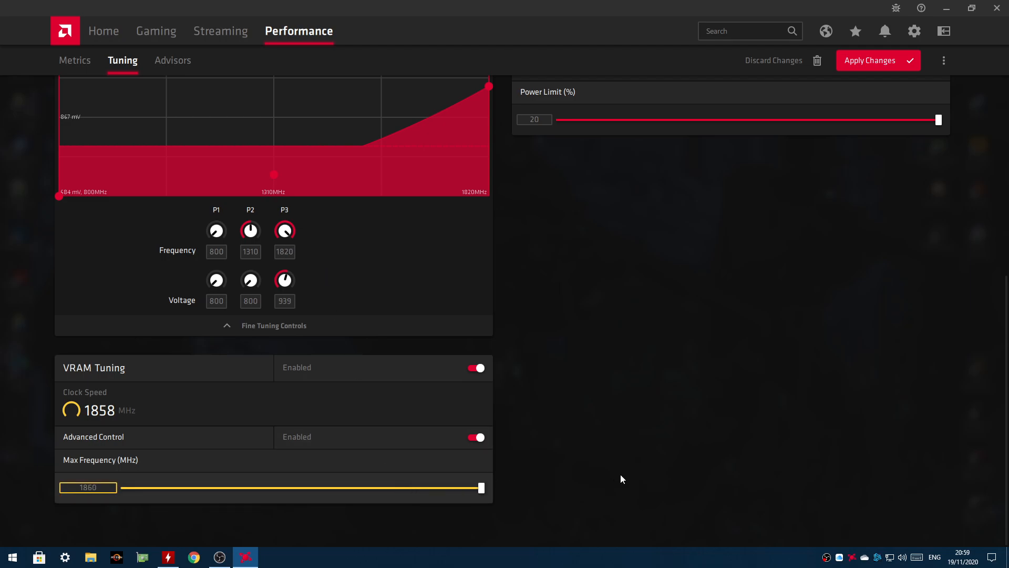
click(911, 63)
Enable fan tuning with advanced control and expand the fine tuning controls of its fan speed/temperature curve.
scroll(882, 389, up, 4)
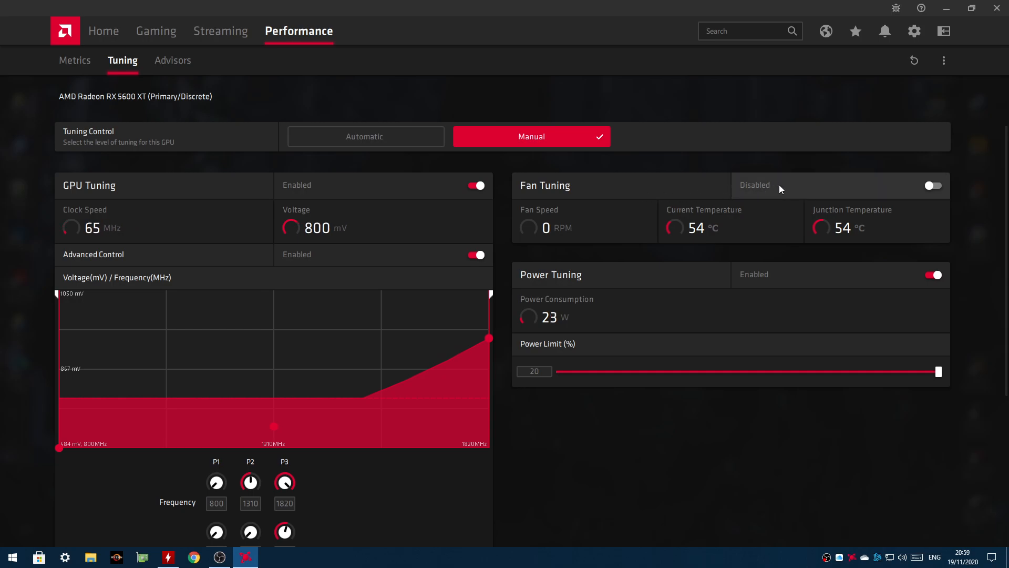
click(779, 185)
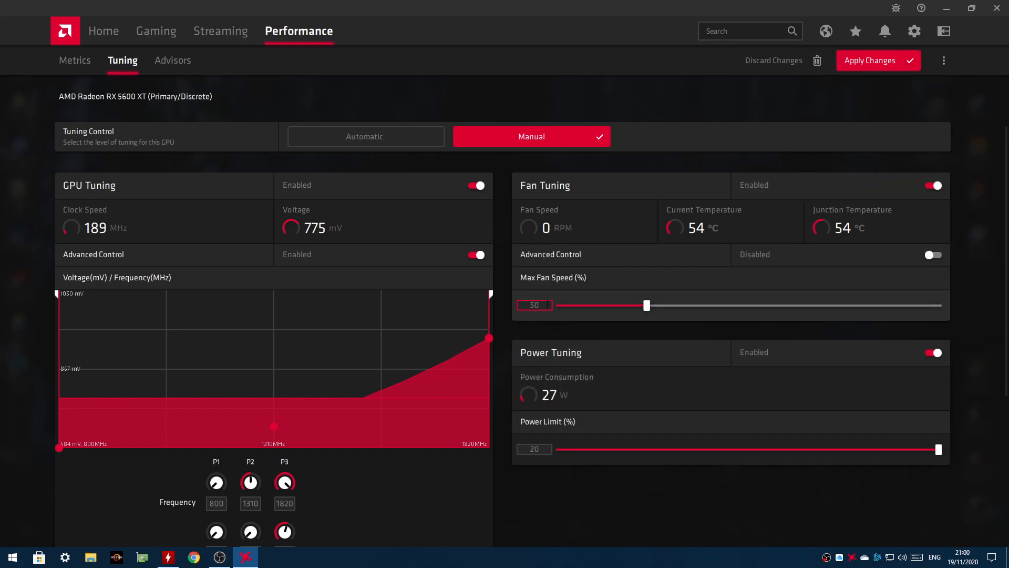
click(898, 260)
scroll(868, 278, down, 2)
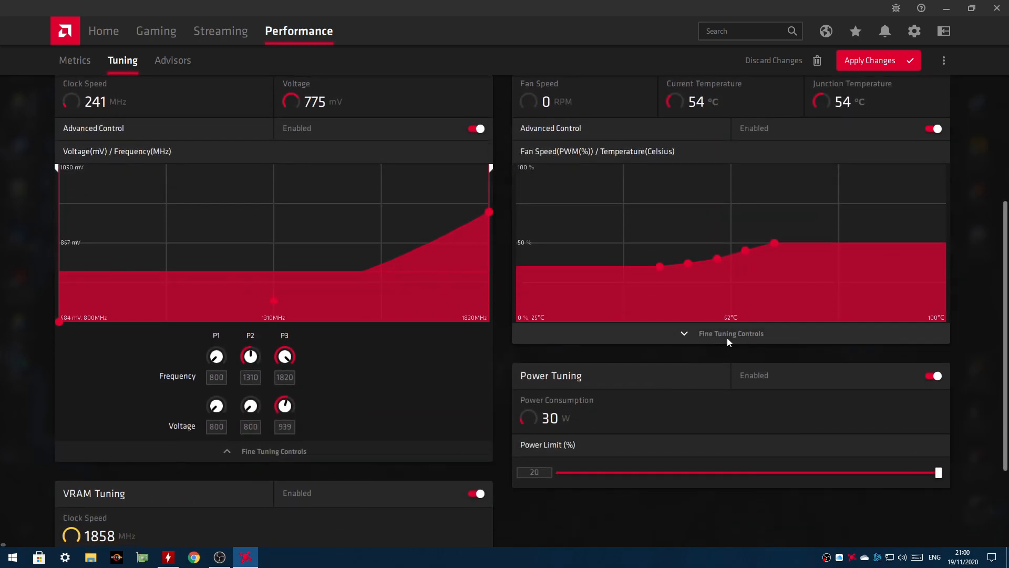
click(727, 338)
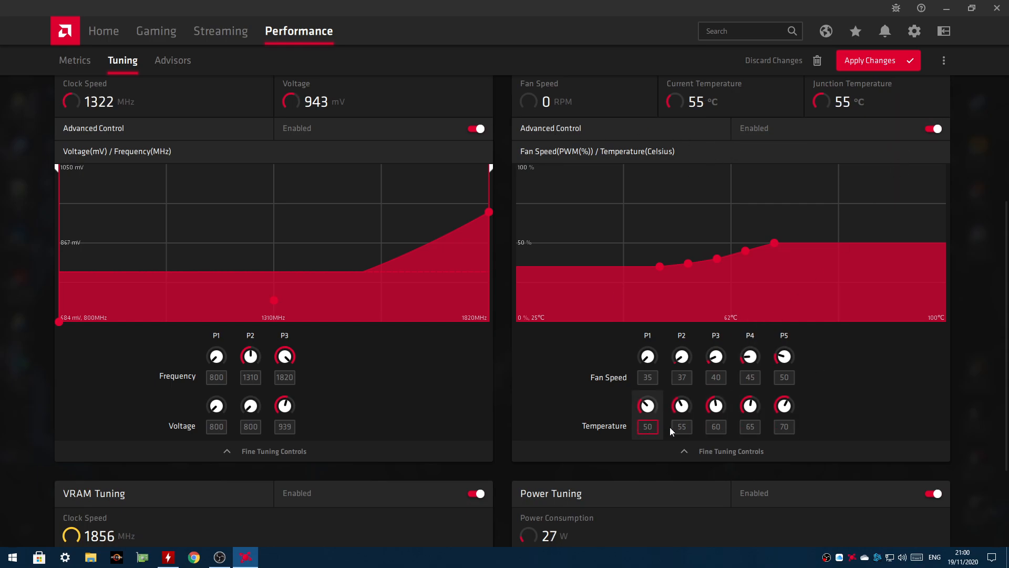
Check the fan speed and temperature values of points P1 to P5 on the fan curve.
click(652, 428)
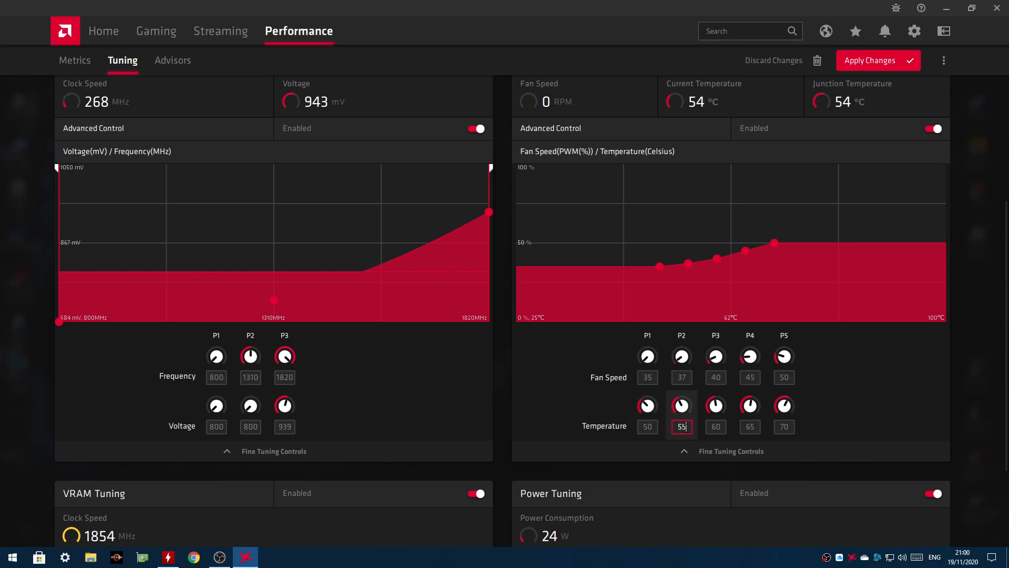
key(Tab)
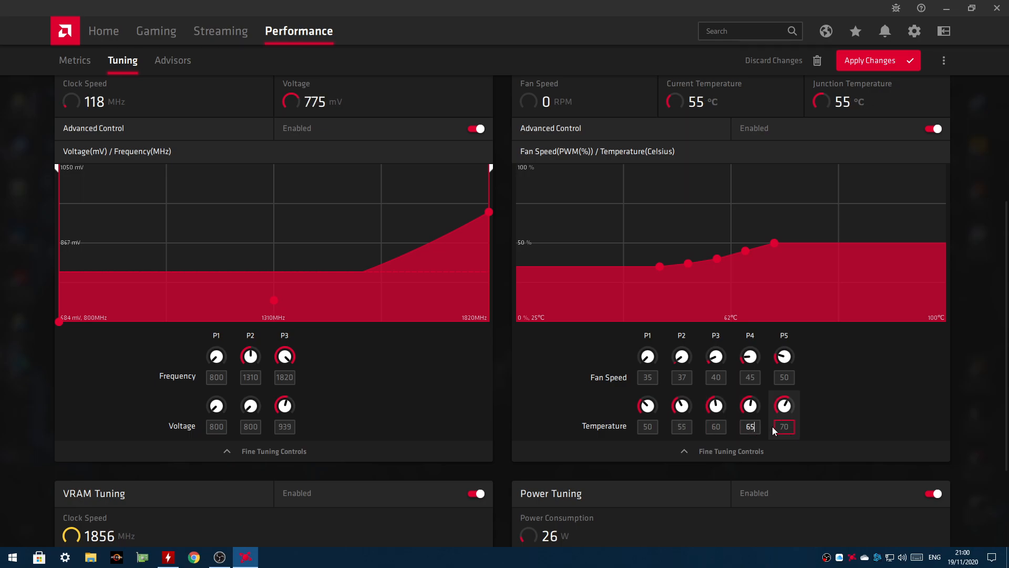
click(777, 429)
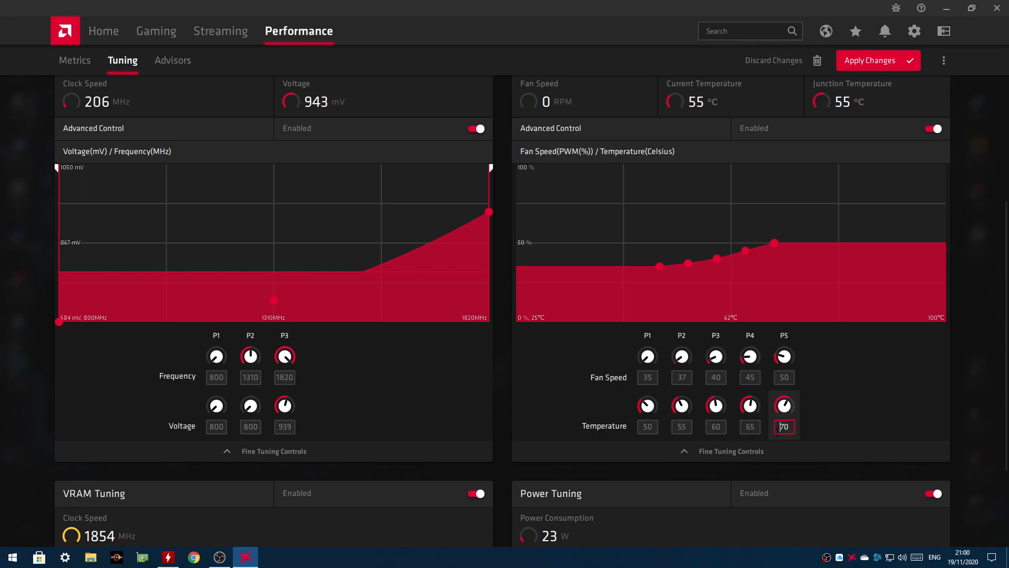
click(793, 377)
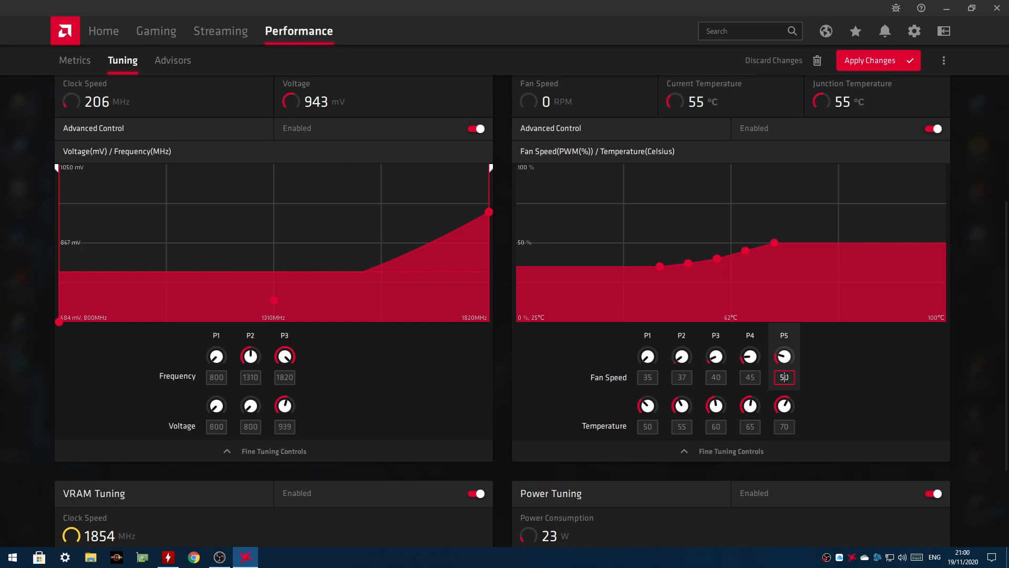
click(750, 426)
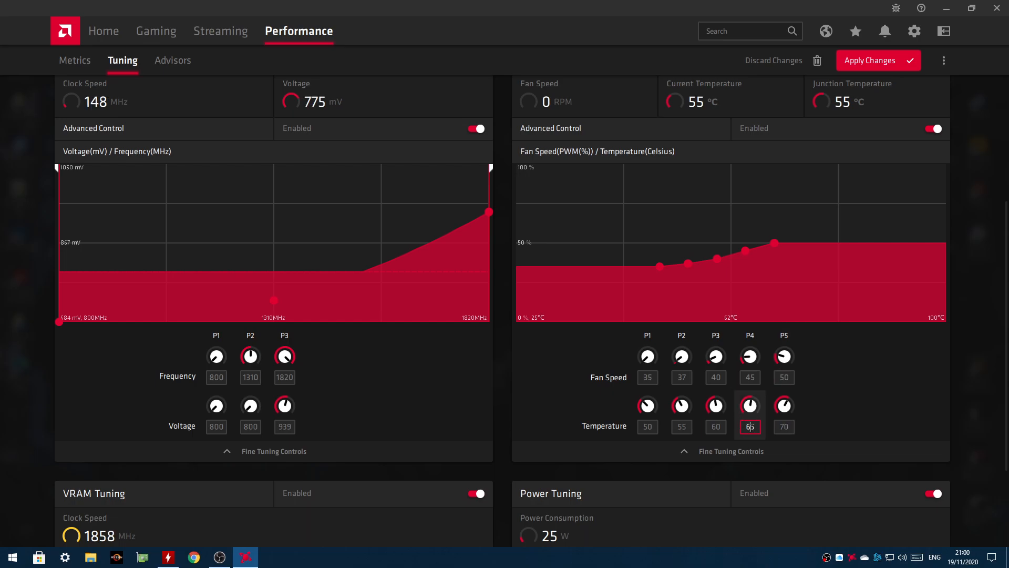
click(760, 378)
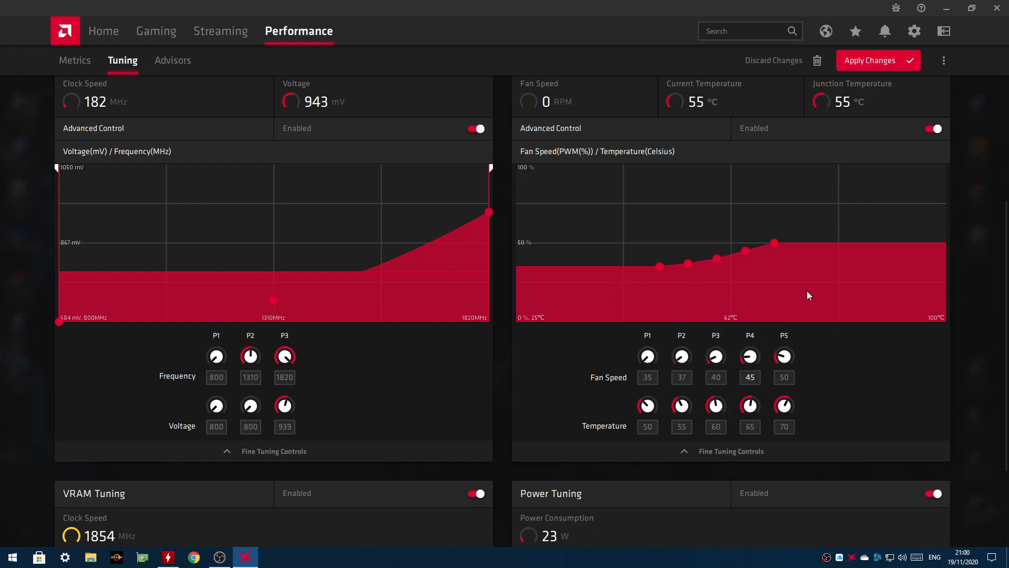
Switch to HWMonitor, examine the RX 5600 XT's sensor readings, and minimize it to return to Radeon Software.
click(161, 560)
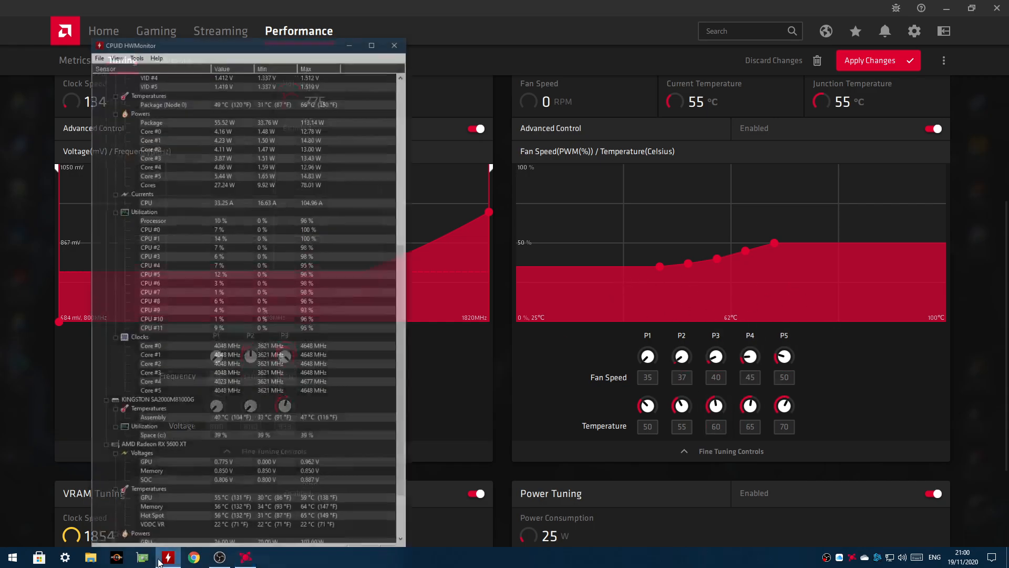
scroll(324, 386, down, 1)
click(225, 457)
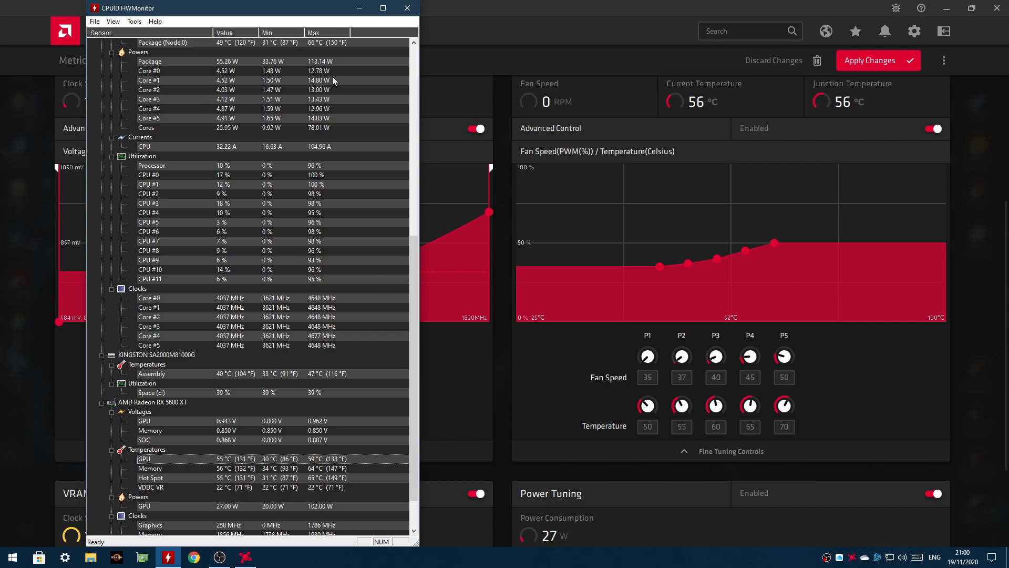
scroll(322, 89, up, 2)
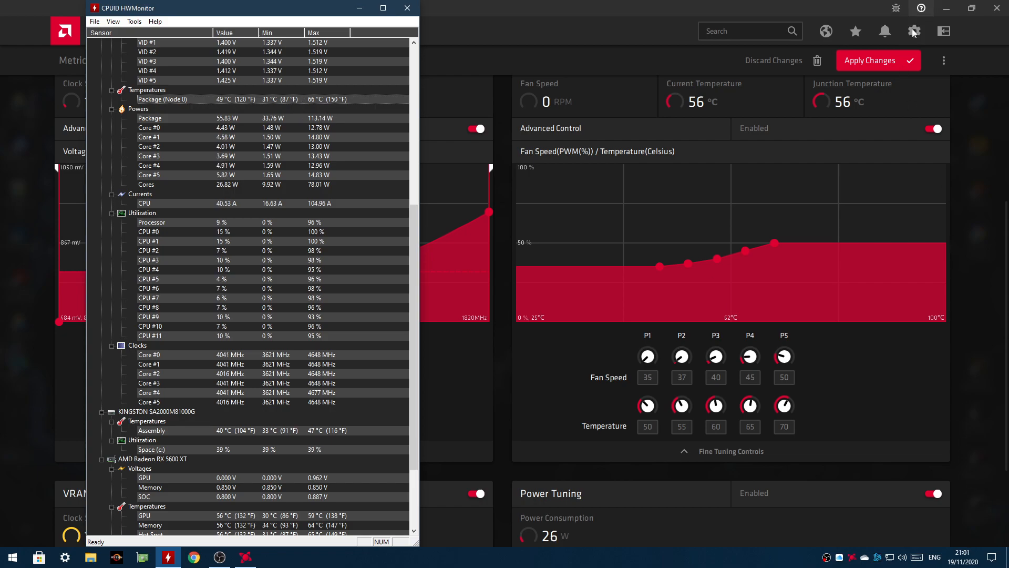
click(360, 8)
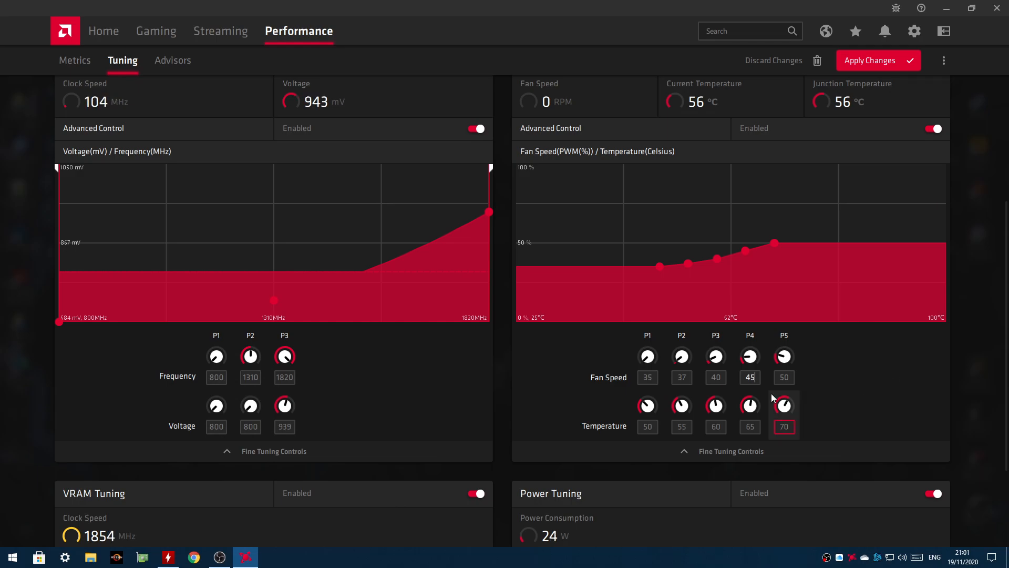
Apply the pending fan tuning changes to the GPU.
click(790, 376)
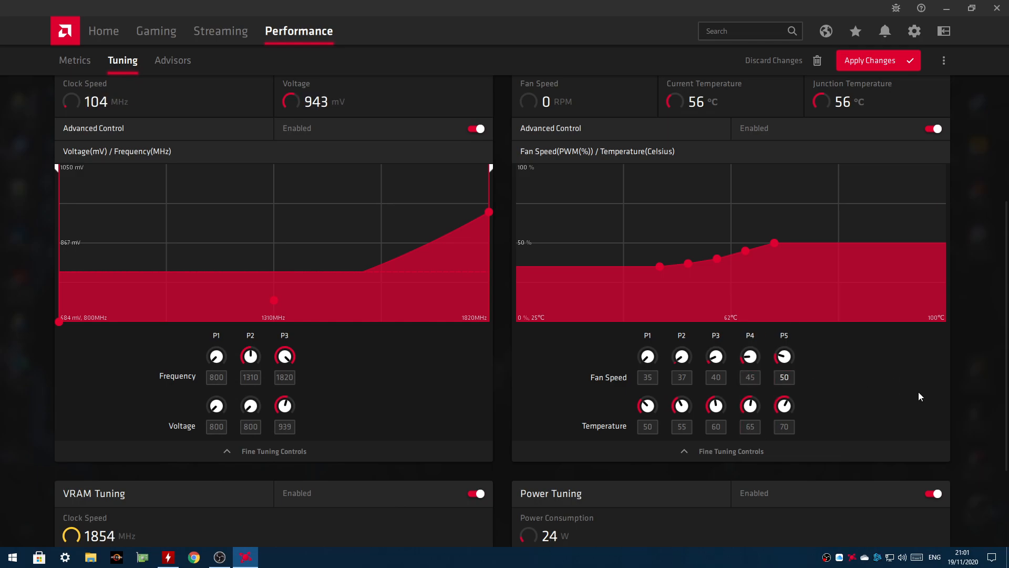
scroll(919, 392, up, 2)
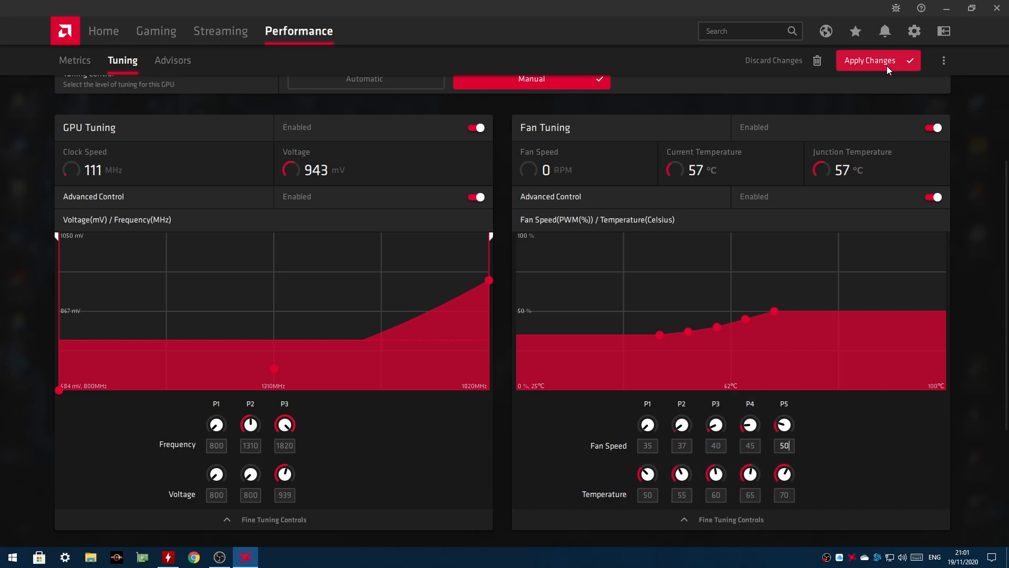
scroll(778, 214, down, 3)
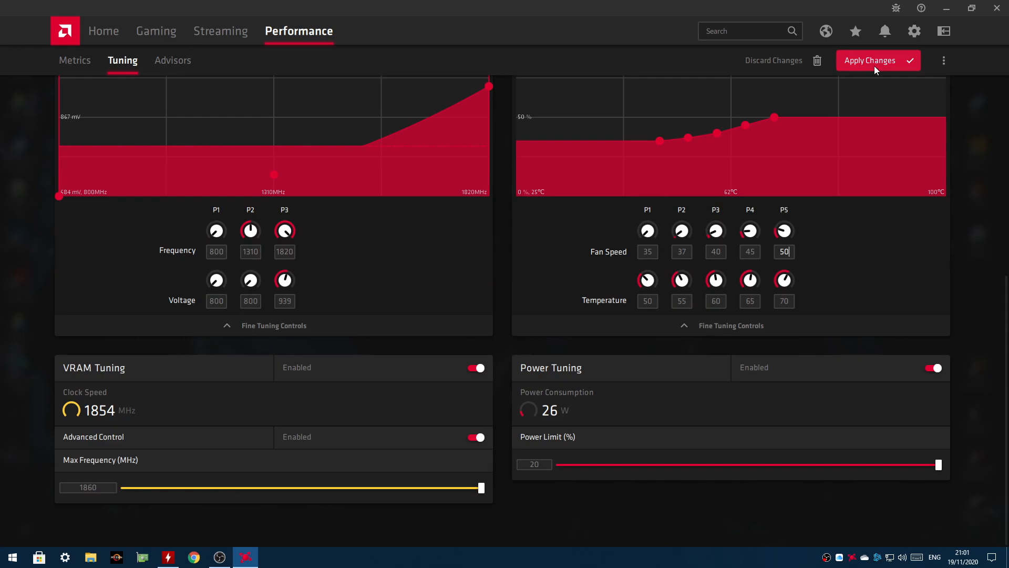
click(889, 62)
scroll(218, 399, up, 5)
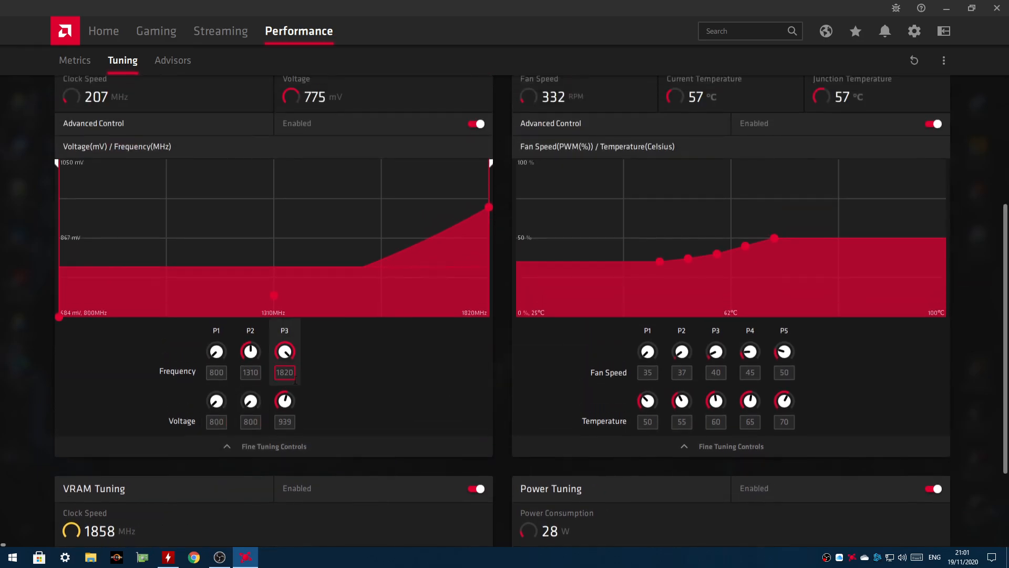
scroll(987, 273, down, 3)
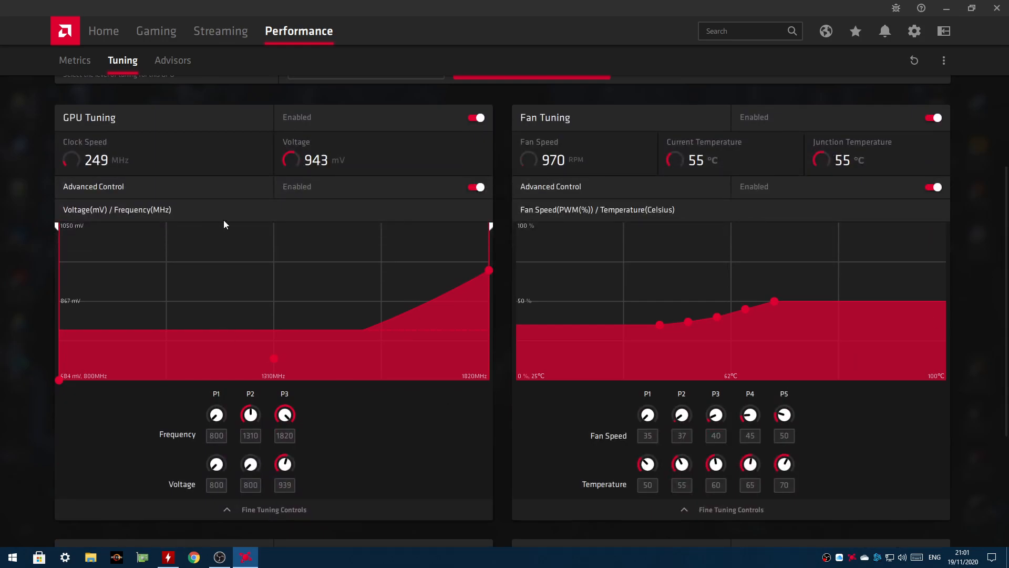
click(944, 61)
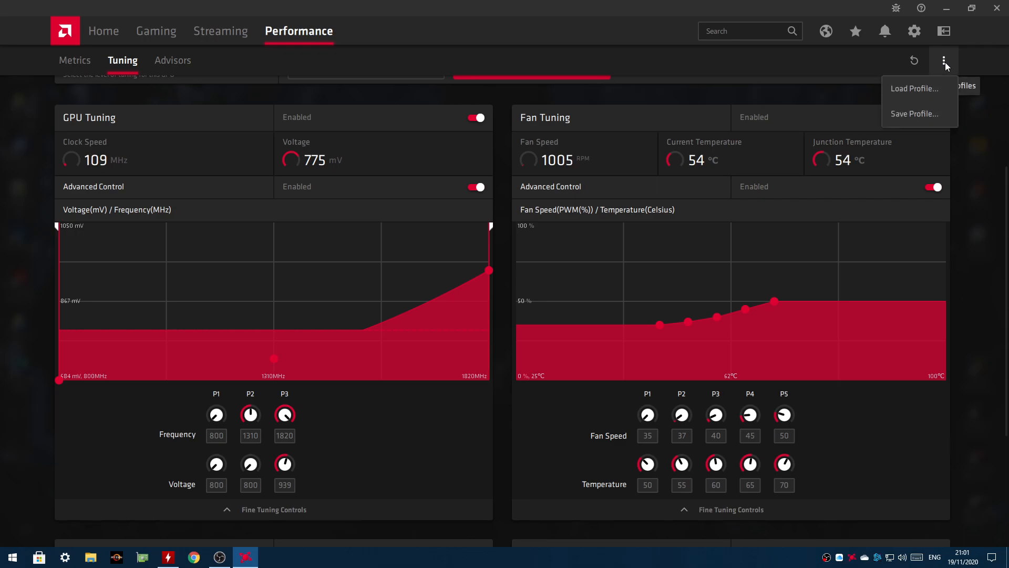
click(968, 58)
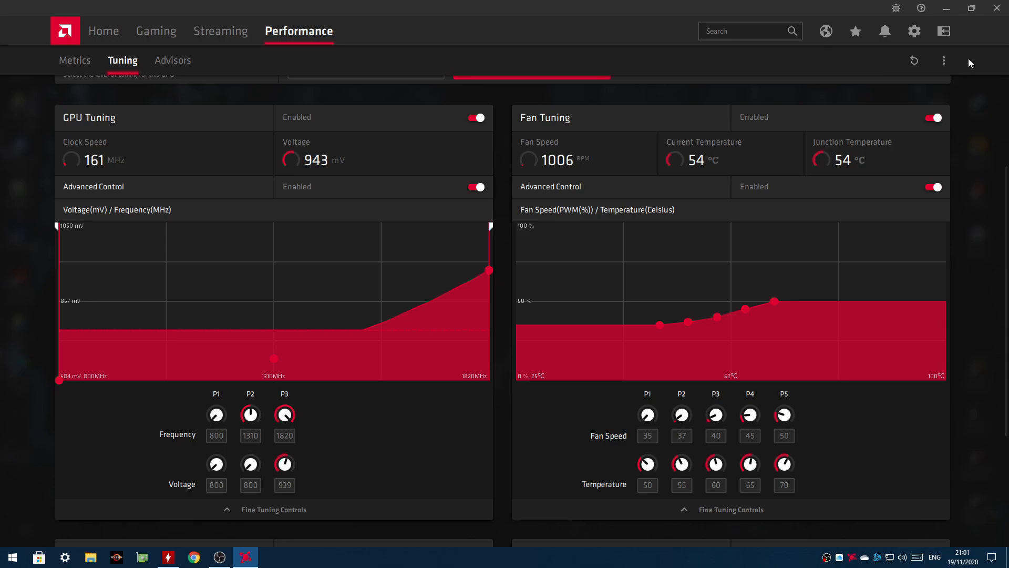
click(946, 59)
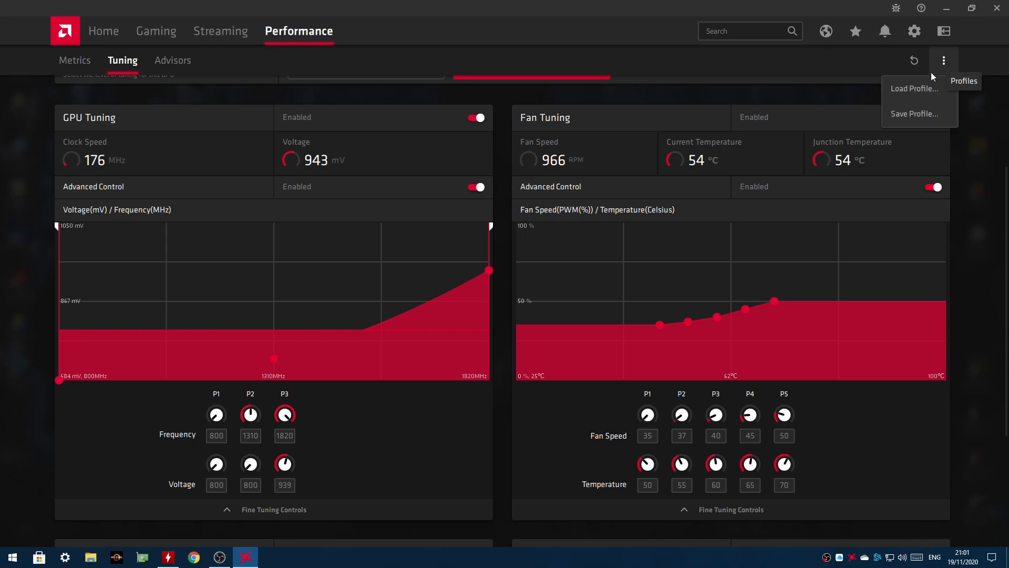
click(985, 58)
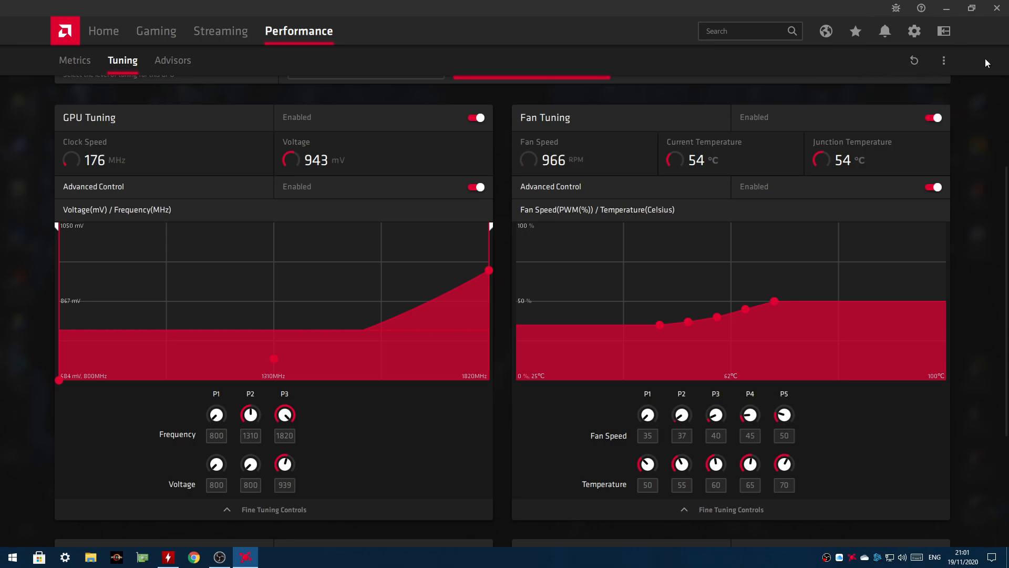
Load the saved tuning profile OCMAX.xml and look over the GPU, fan, VRAM and power tuning settings.
click(946, 70)
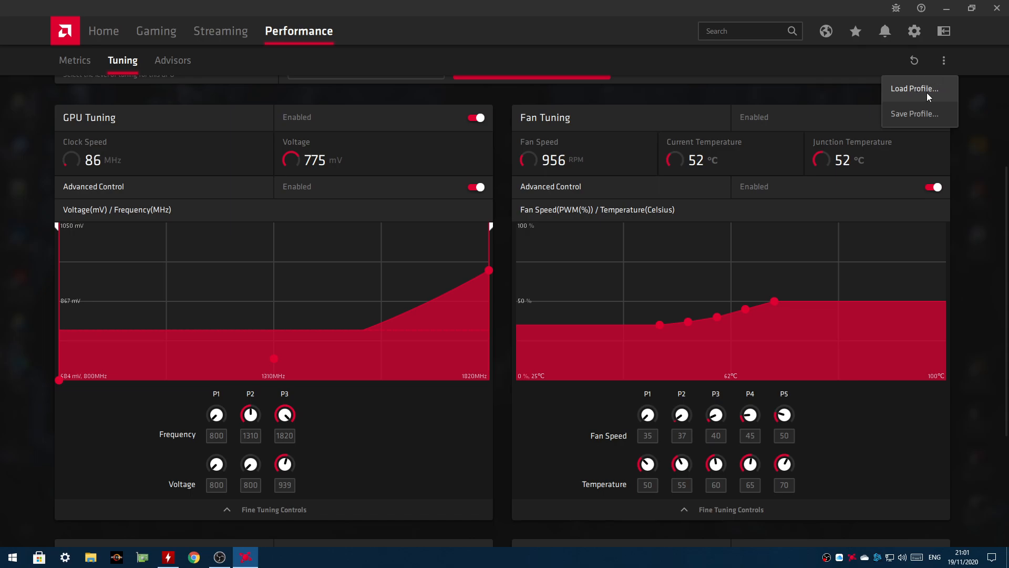
click(926, 93)
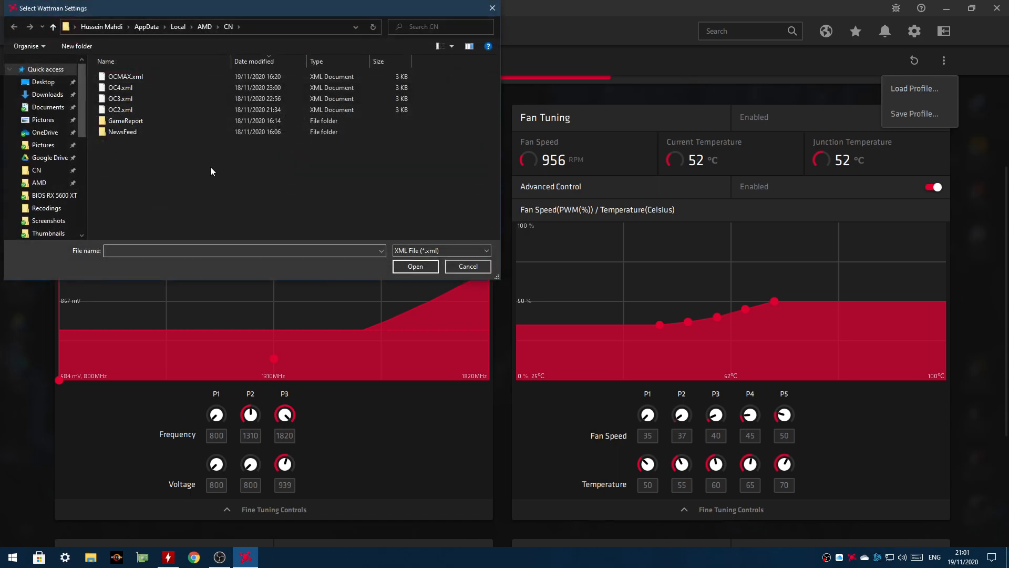
click(128, 78)
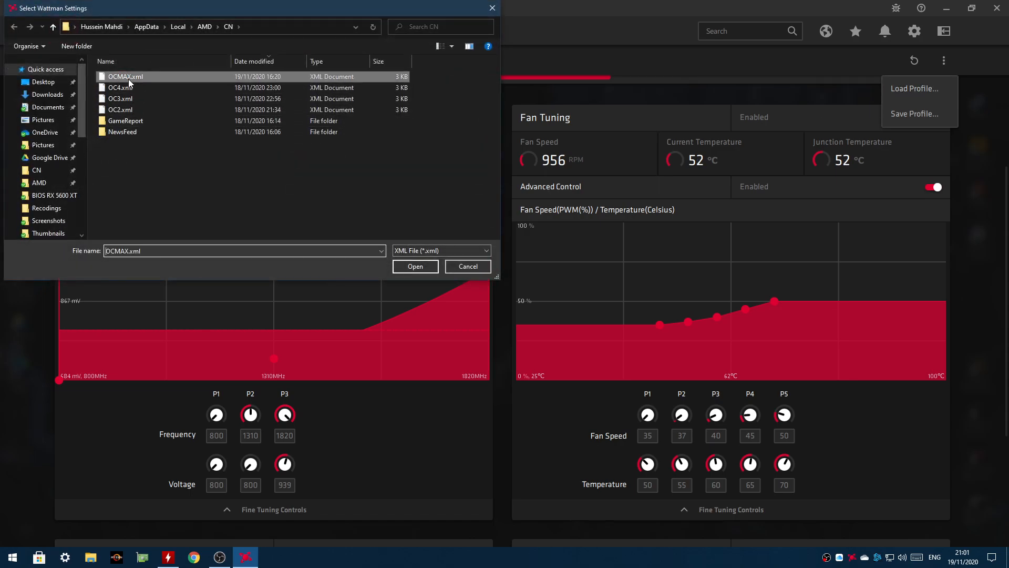
double_click(169, 78)
scroll(890, 268, down, 3)
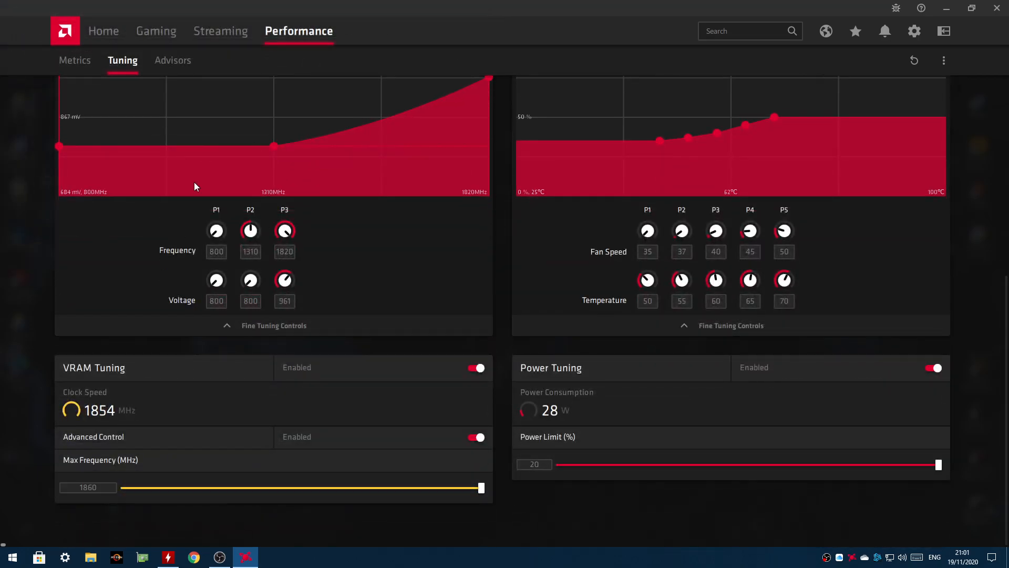
scroll(590, 166, up, 5)
scroll(599, 310, down, 4)
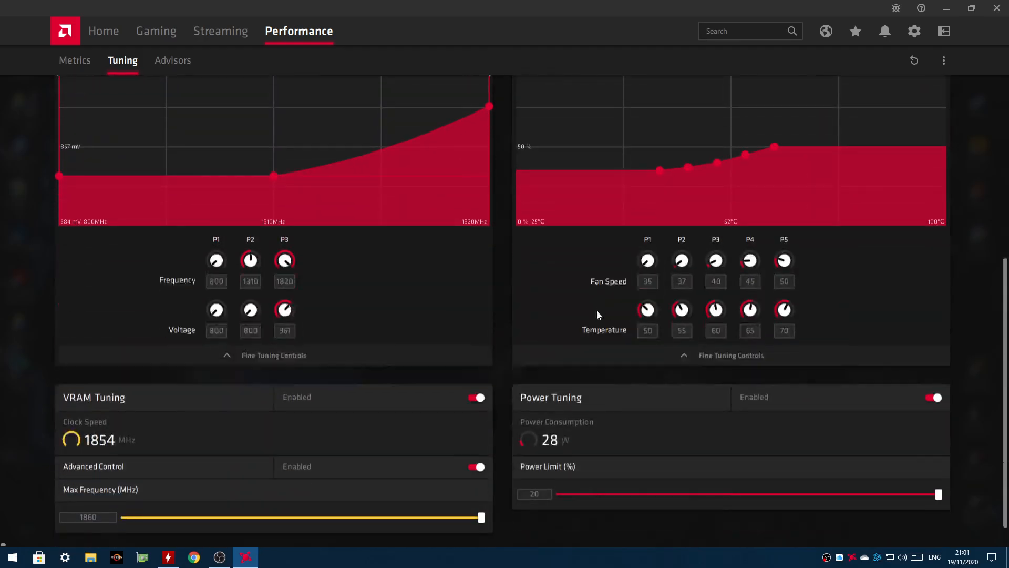
scroll(597, 318, up, 4)
scroll(765, 125, down, 1)
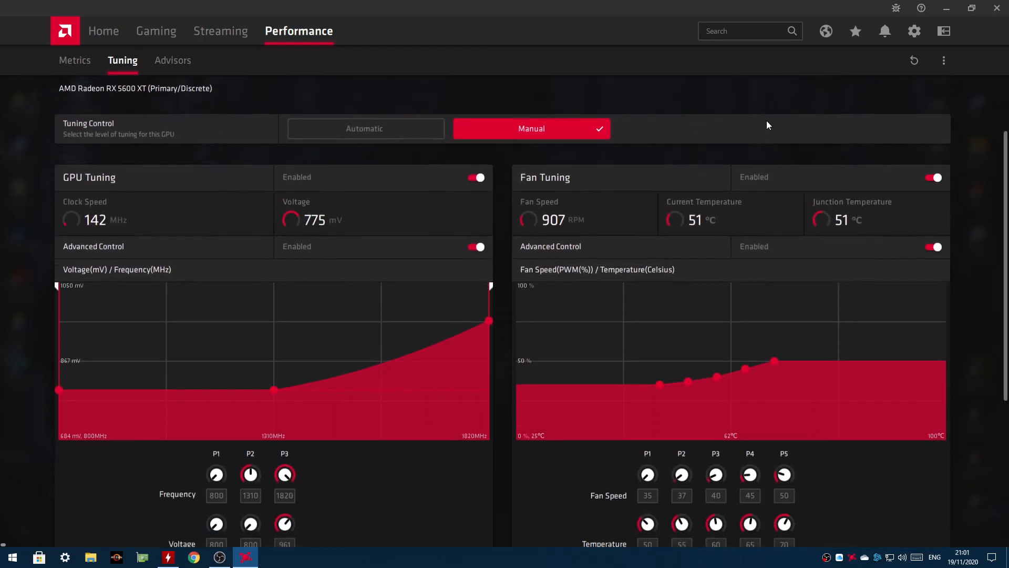
click(947, 56)
click(916, 116)
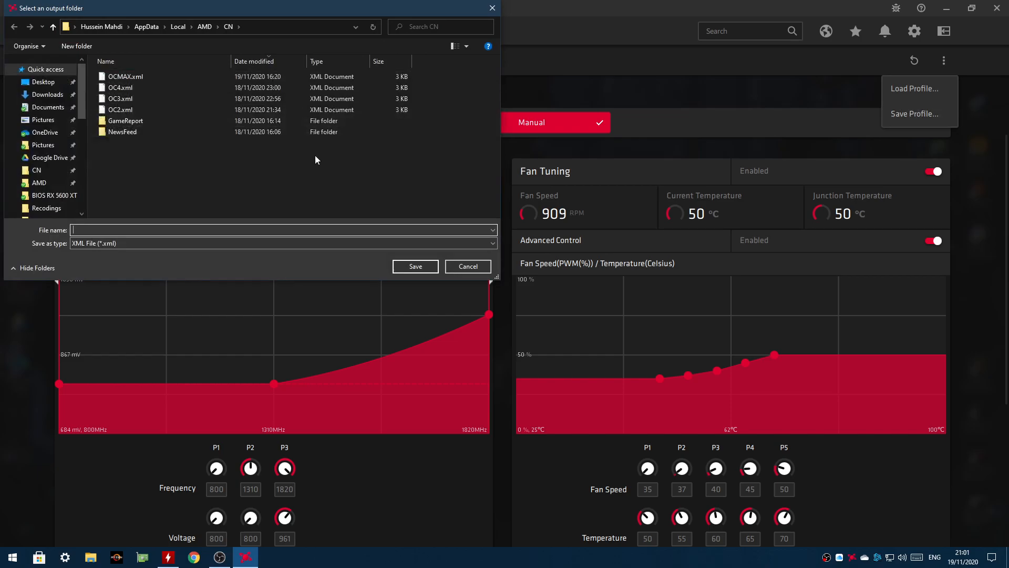
click(468, 267)
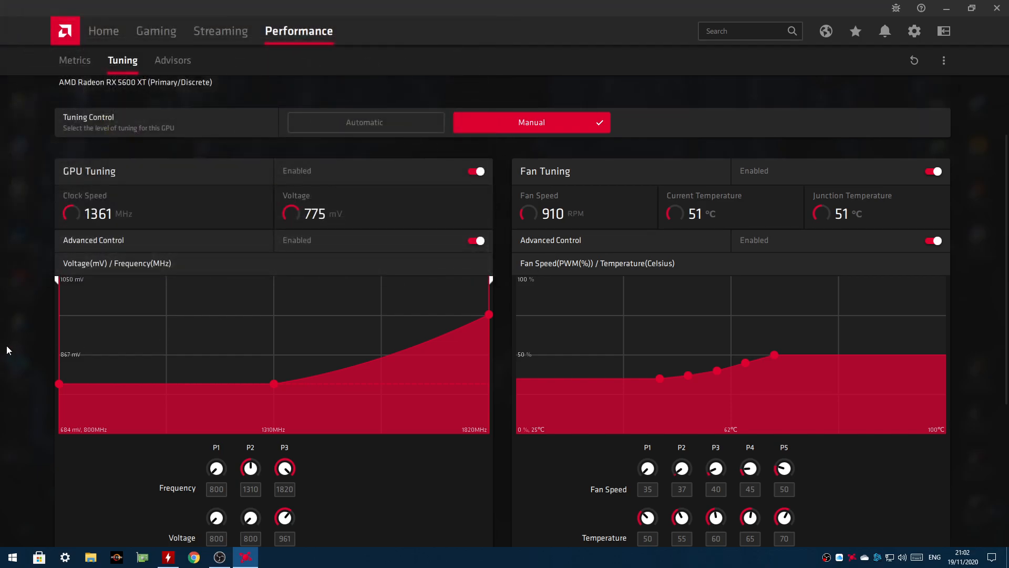
click(944, 60)
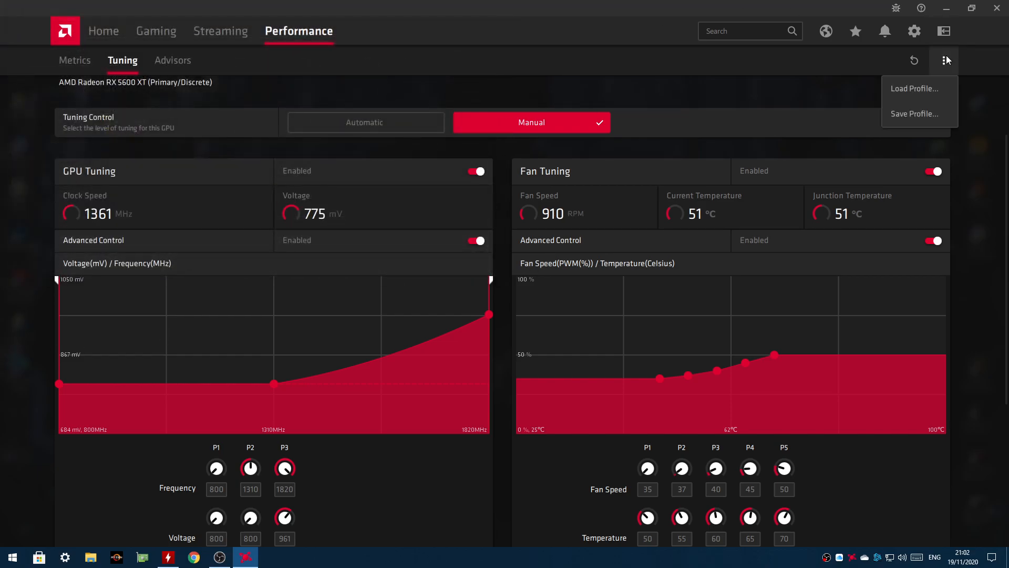
click(922, 88)
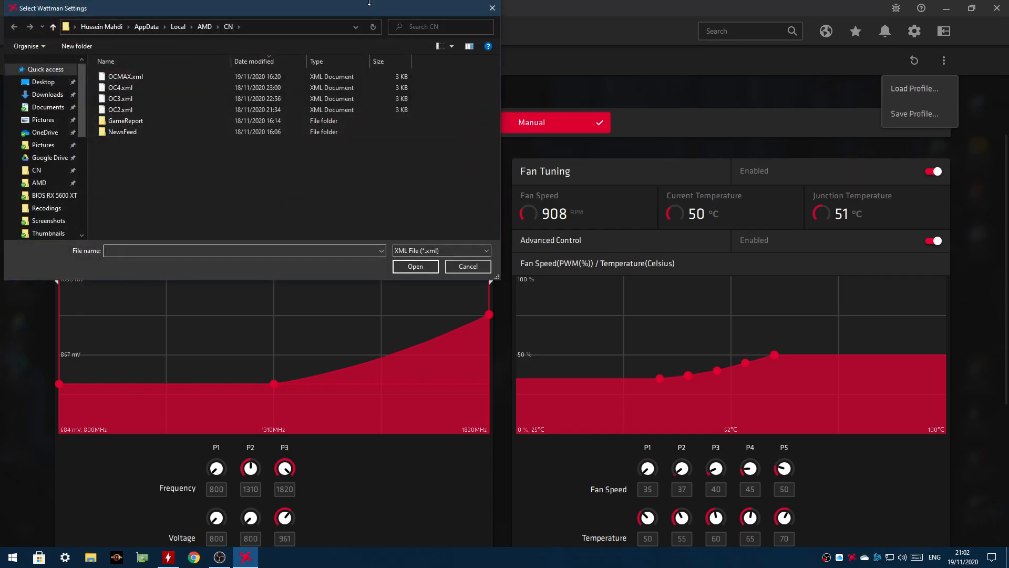
click(469, 270)
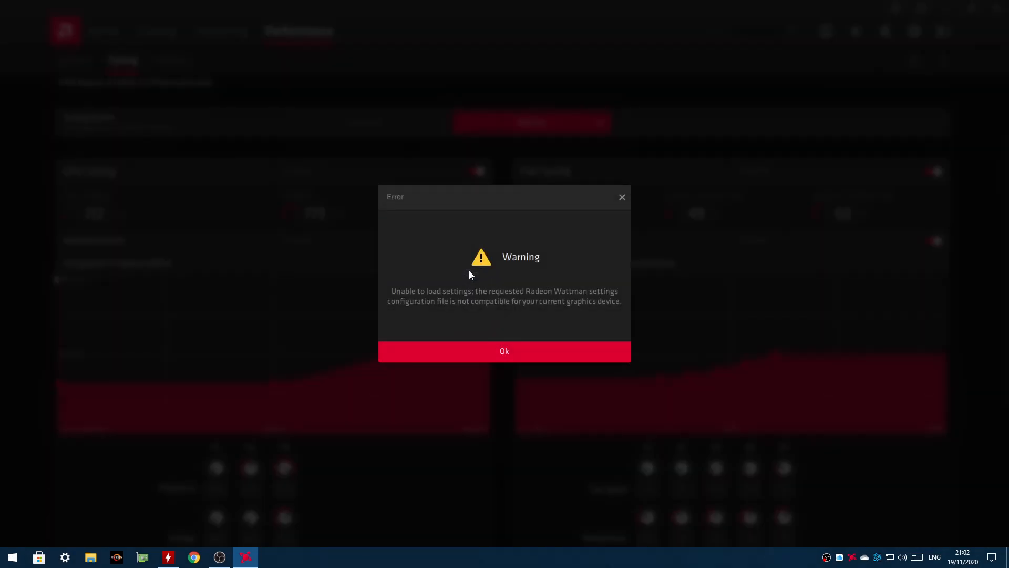
click(485, 355)
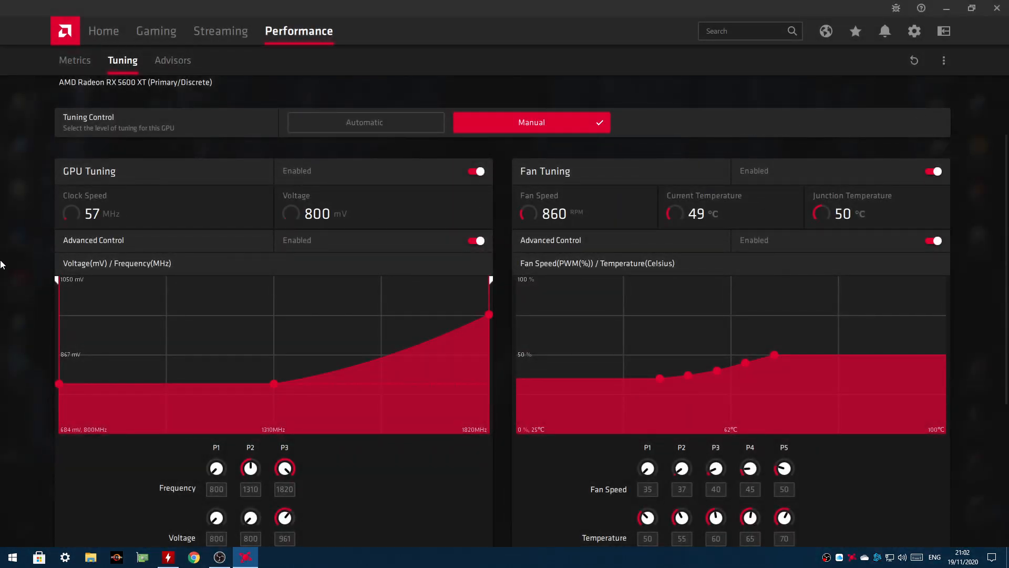
Open the global graphics settings and review the eSports profile's options for the RX 5600 XT.
scroll(611, 219, up, 2)
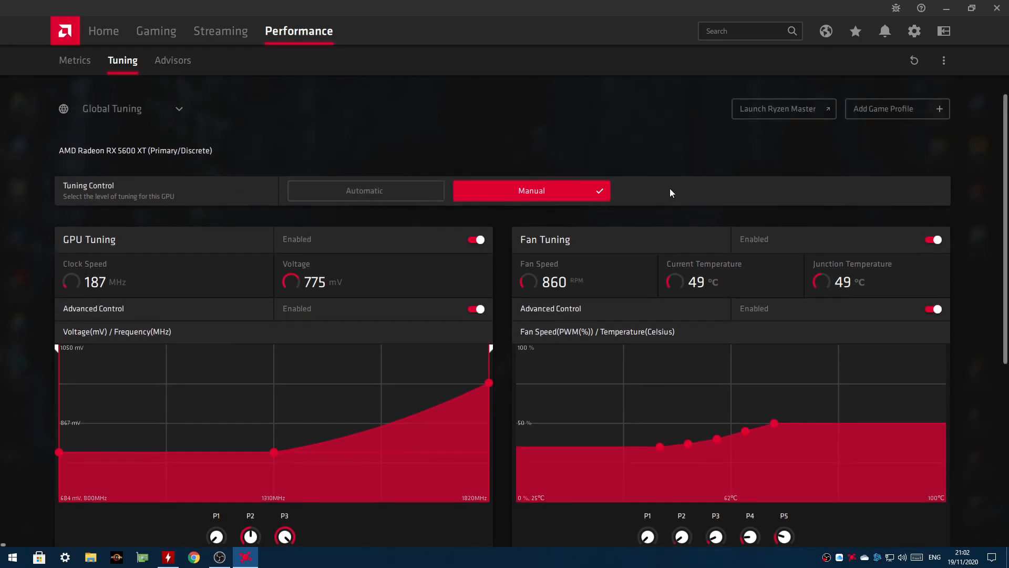
click(914, 31)
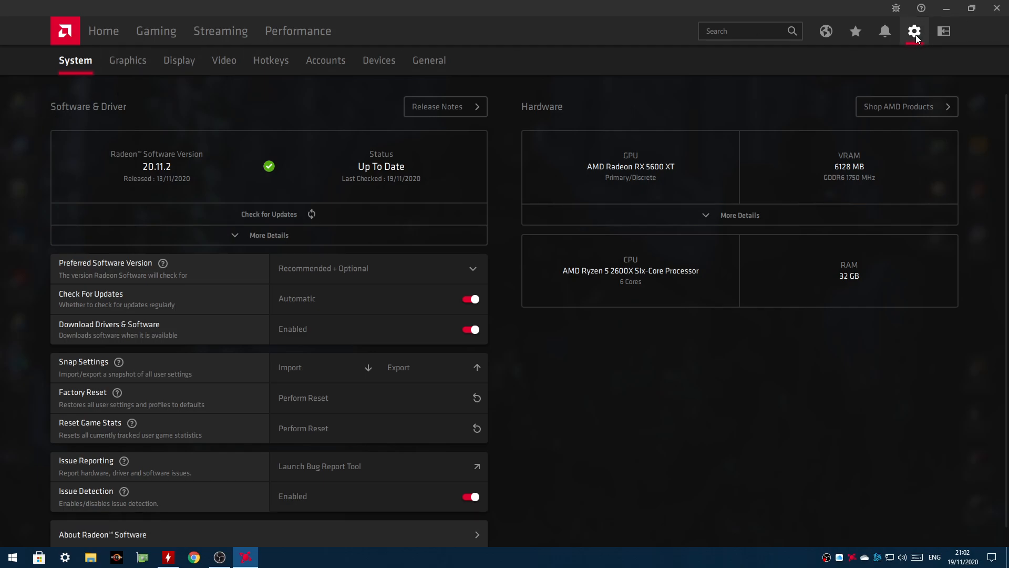
click(112, 67)
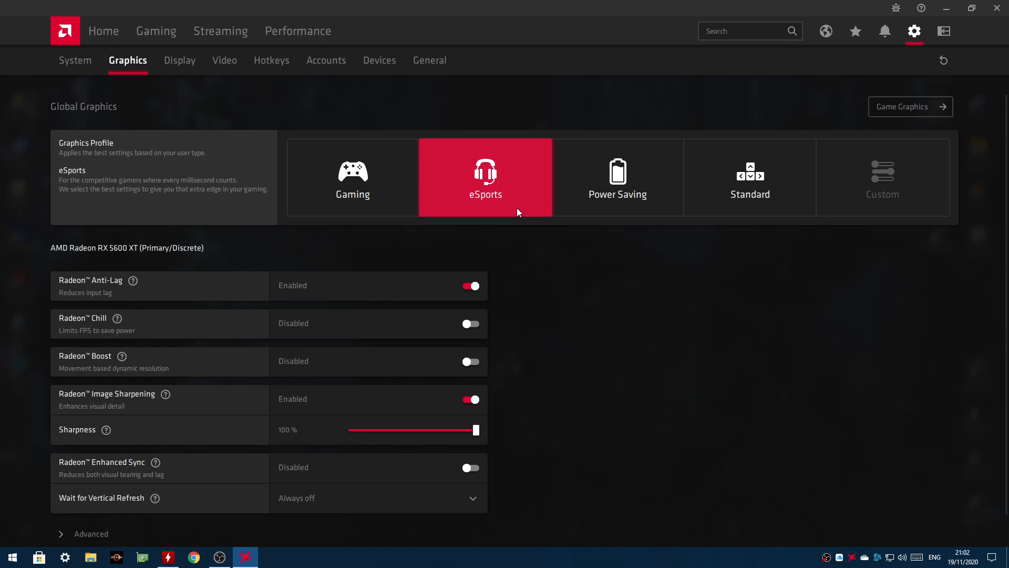
scroll(516, 210, down, 1)
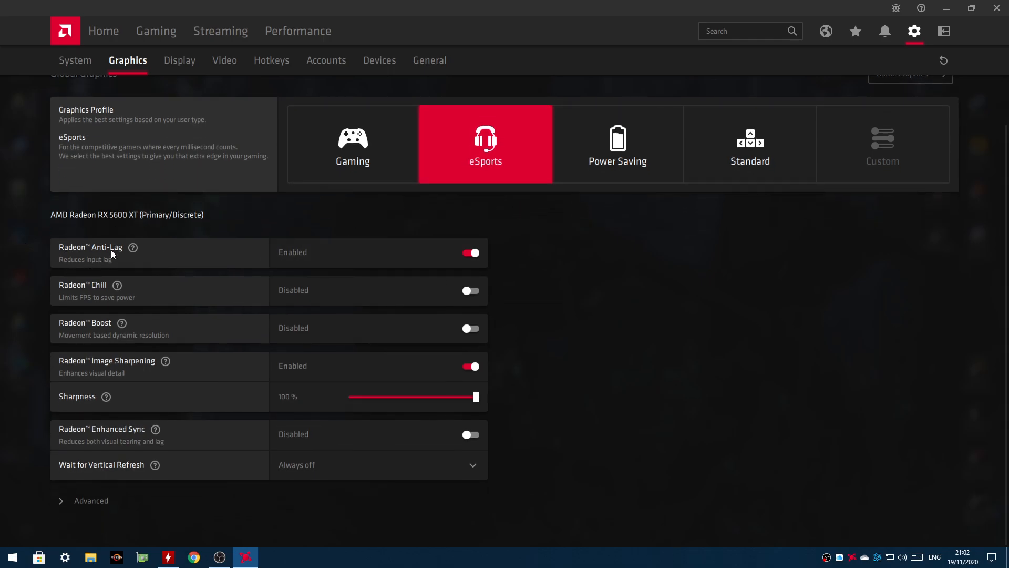
Expand and review the advanced graphics options of the eSports profile, and open the global display settings.
click(74, 500)
scroll(540, 353, down, 4)
scroll(540, 354, down, 6)
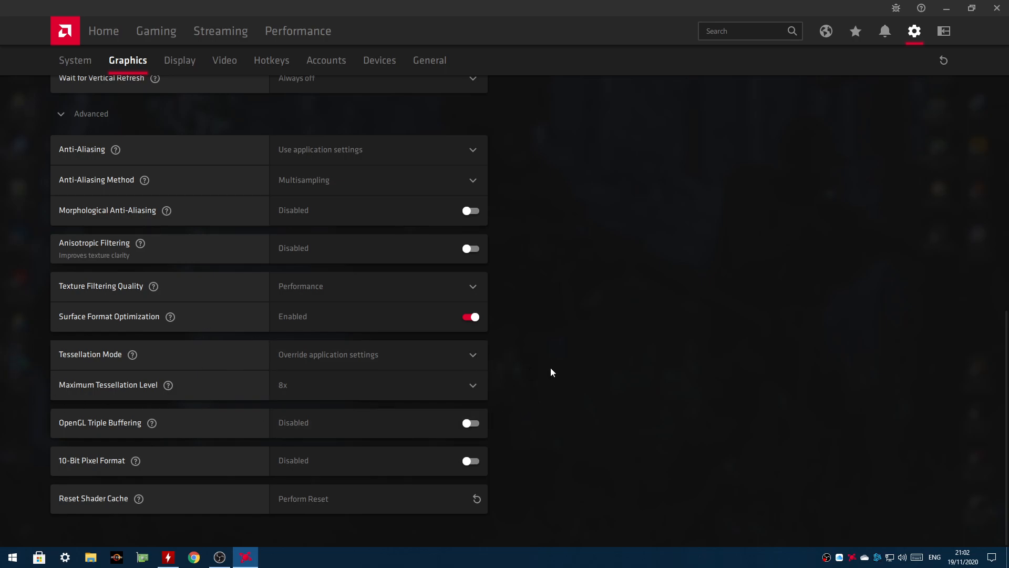
scroll(559, 377, up, 10)
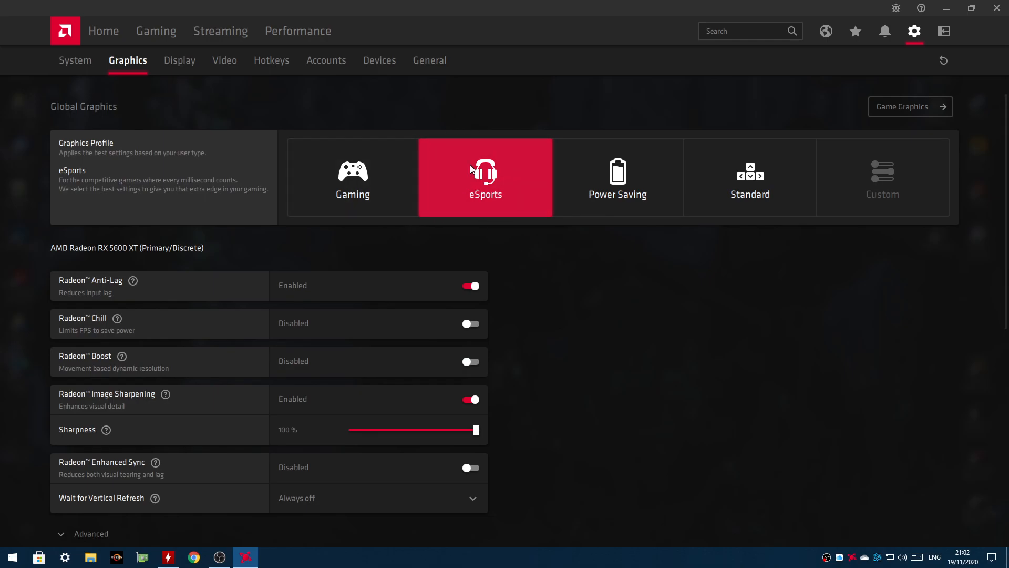
click(190, 70)
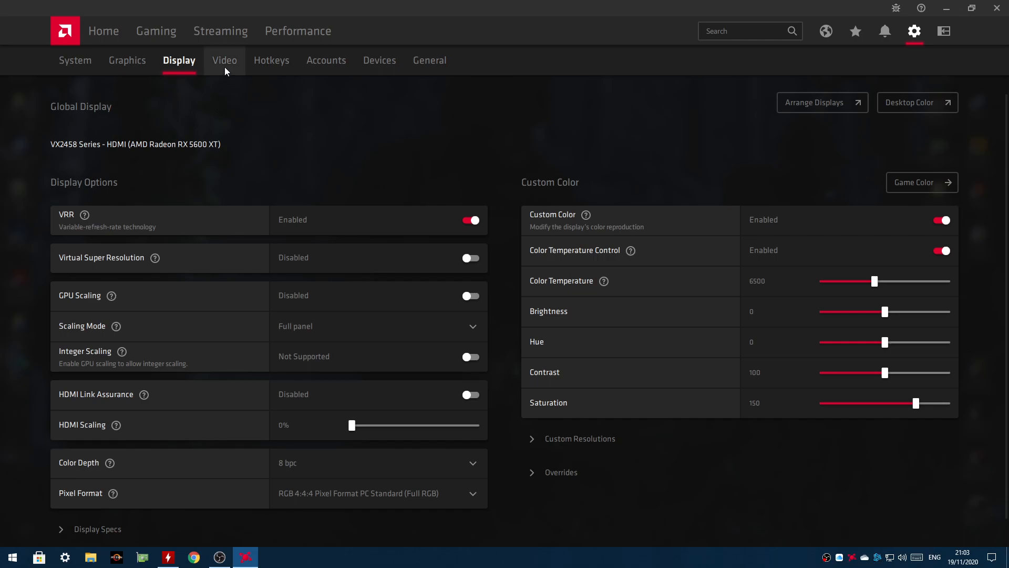
Return to the performance tuning page and review the RX 5600 XT's GPU, fan, VRAM and power tuning settings.
click(277, 27)
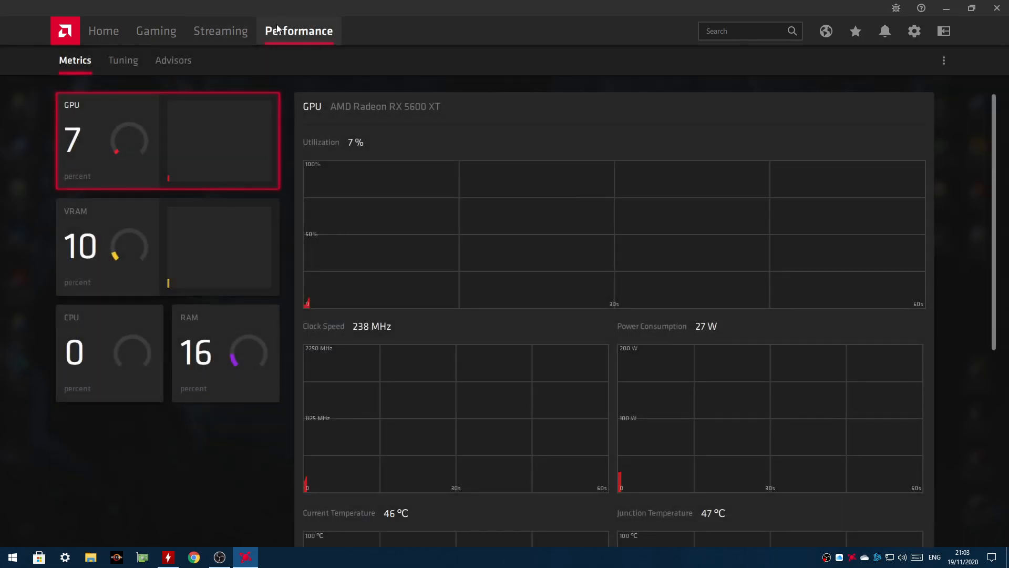
click(124, 62)
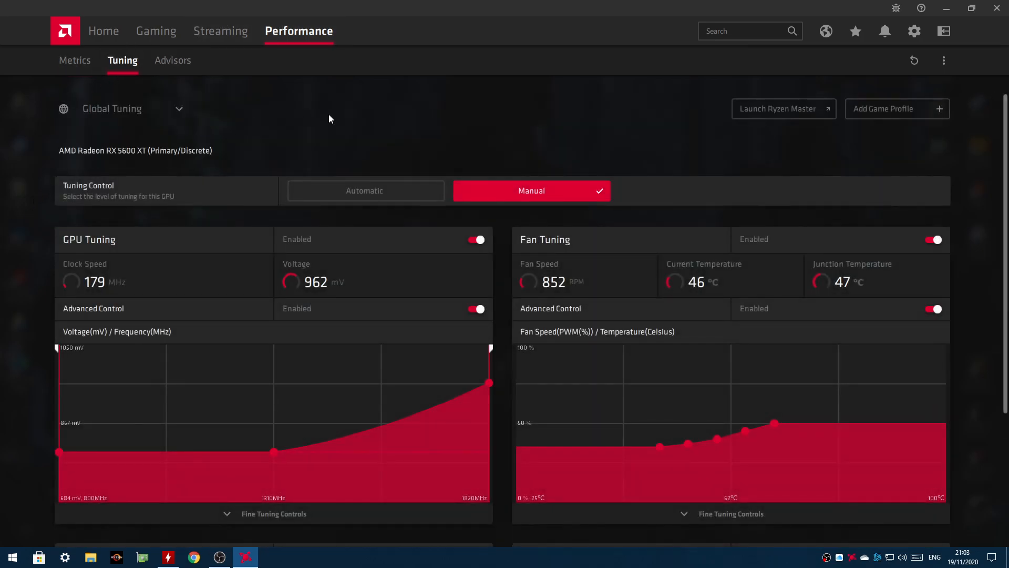
scroll(922, 178, down, 2)
scroll(430, 398, down, 3)
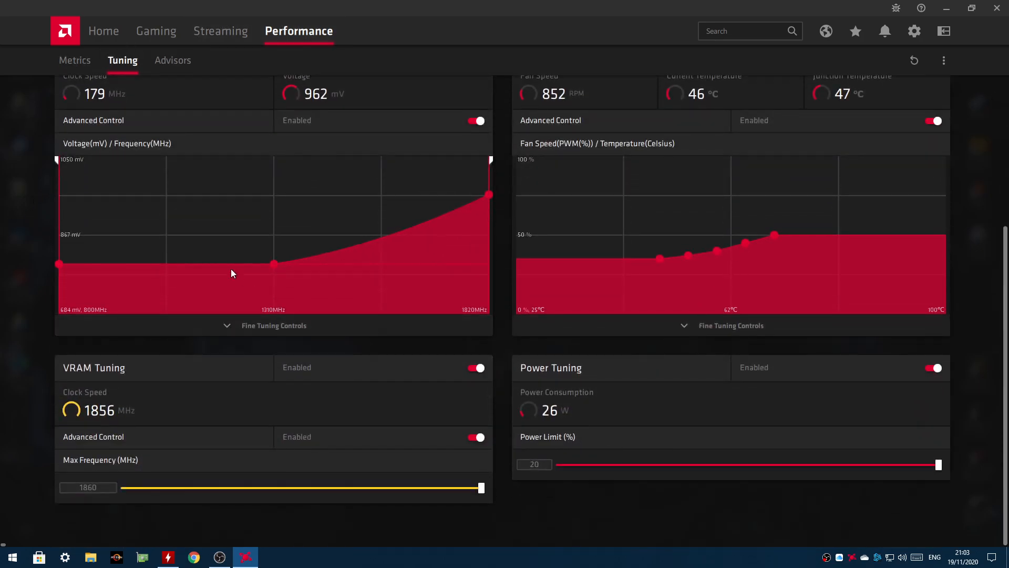
scroll(642, 150, up, 2)
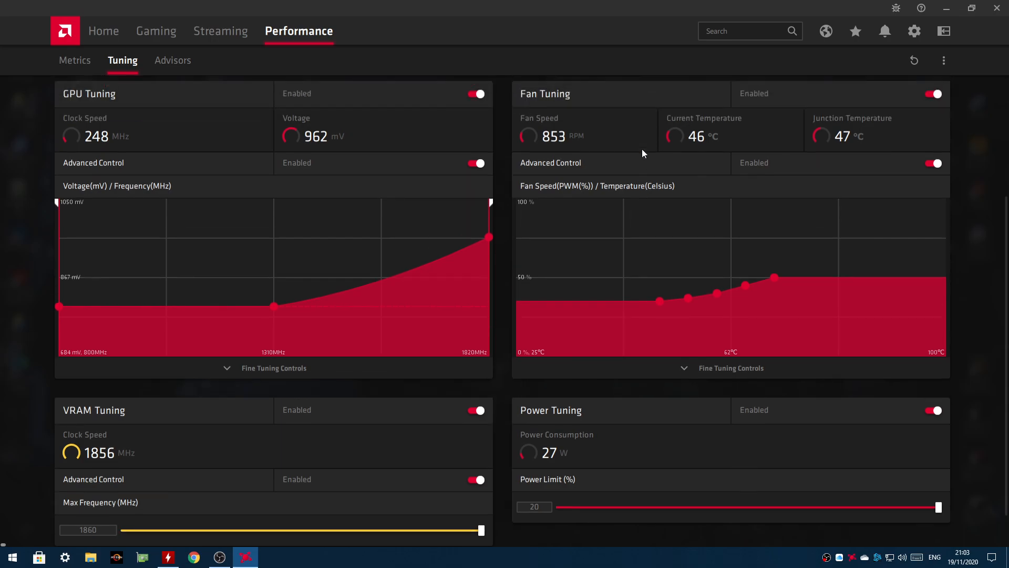
scroll(640, 146, down, 2)
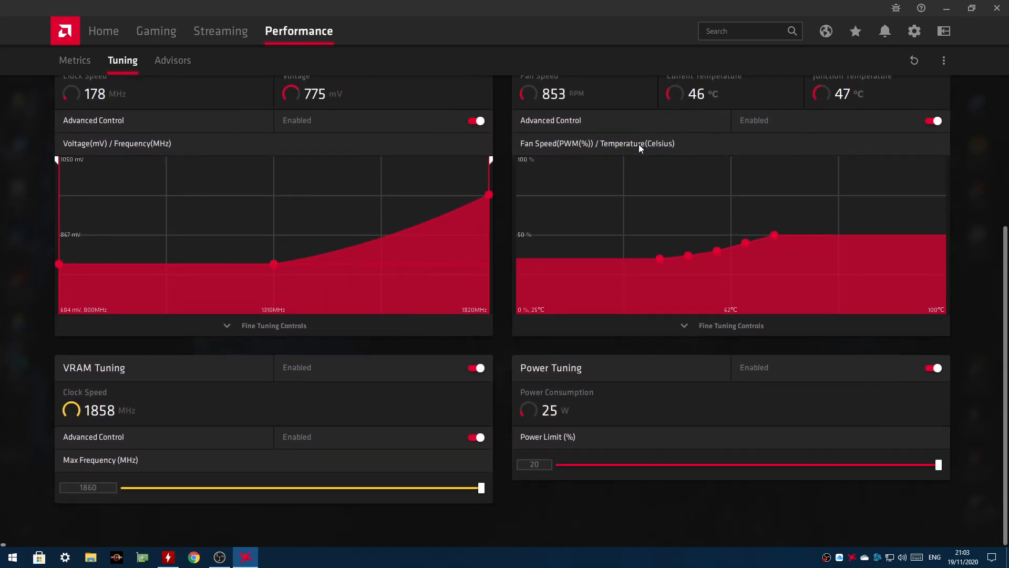
Show the options for loading and saving a tuning profile, and look over the whole global tuning page once more.
click(947, 61)
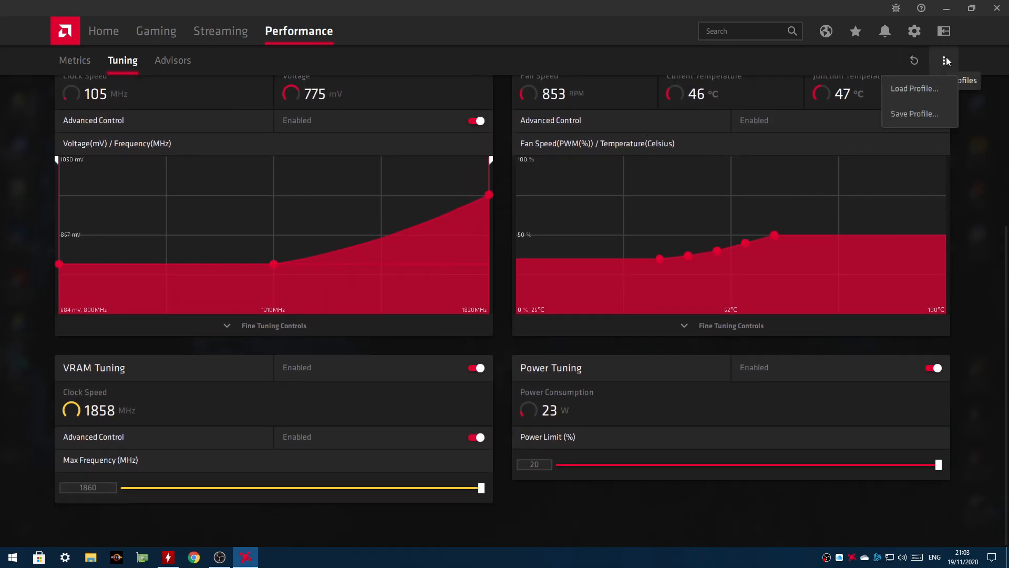
scroll(1004, 126, up, 3)
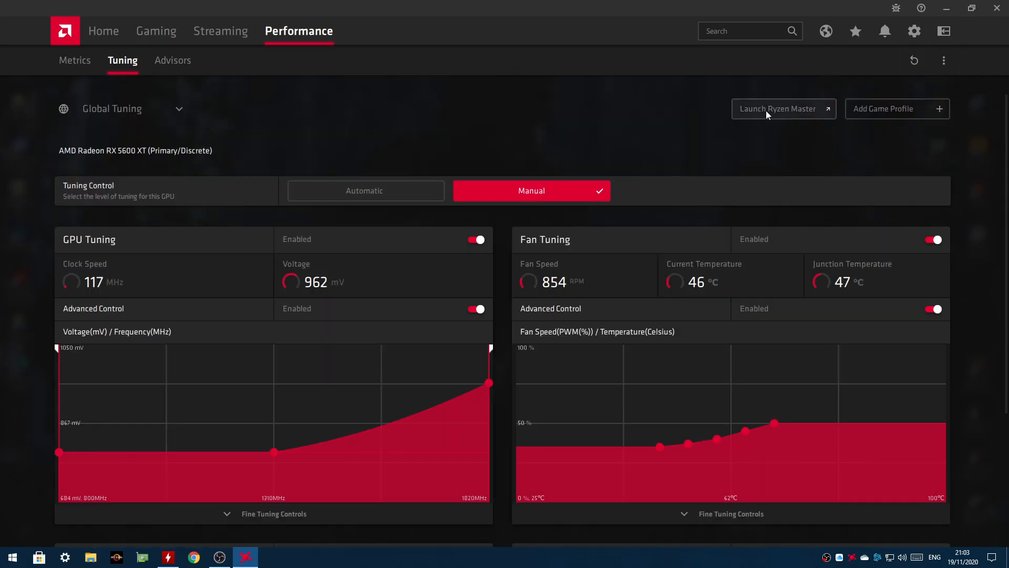
scroll(416, 194, down, 3)
scroll(678, 294, down, 2)
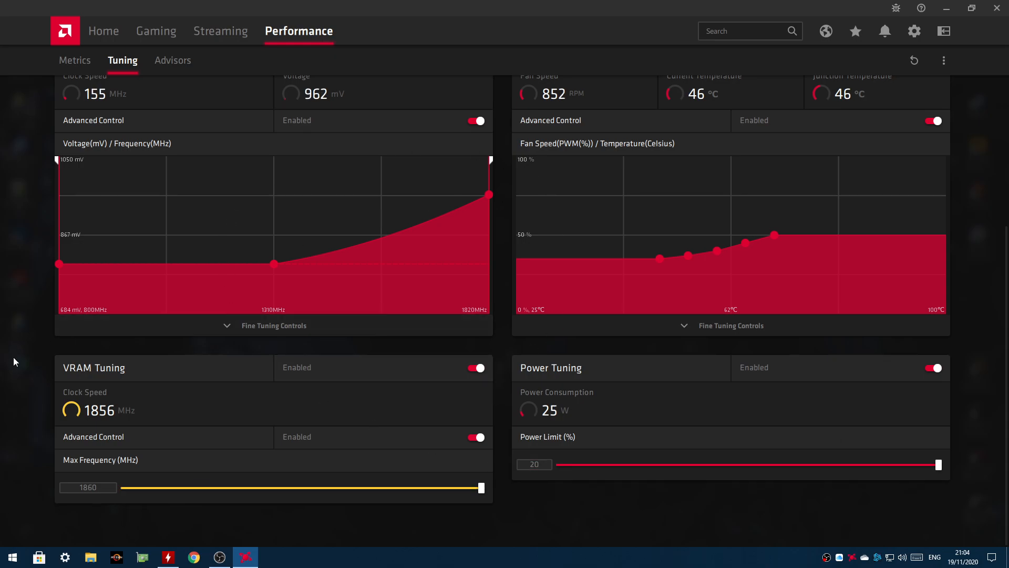
scroll(551, 197, up, 2)
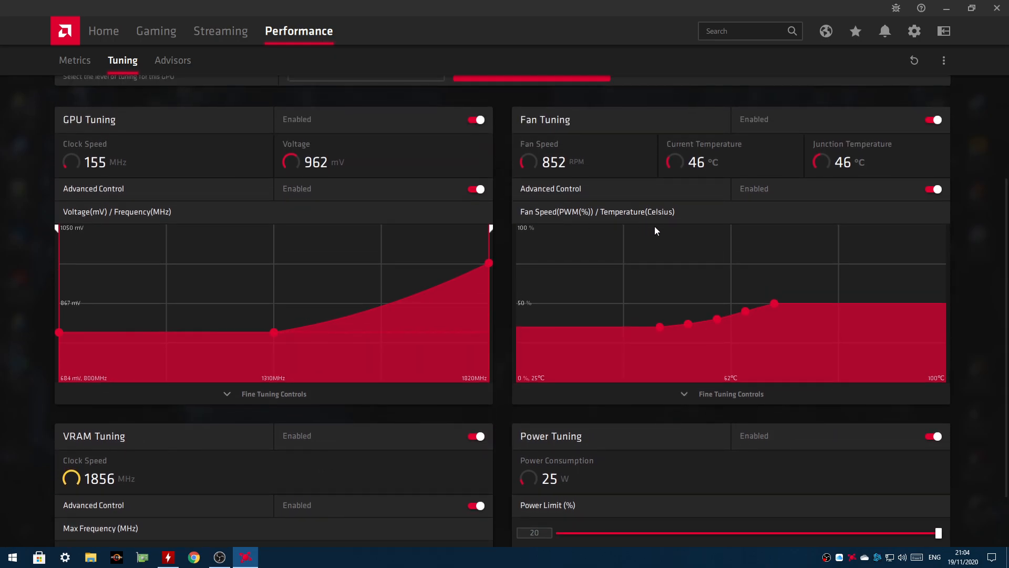